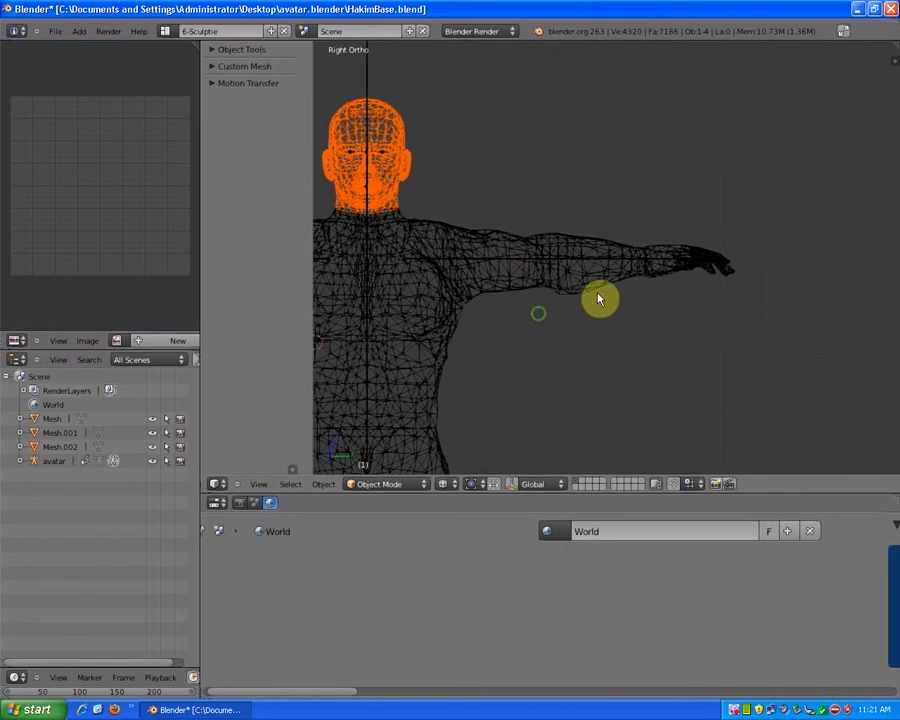
Step: Examine the whole avatar in solid and wireframe display
scroll(537, 281, "down", 4)
scroll(550, 293, "up", 5)
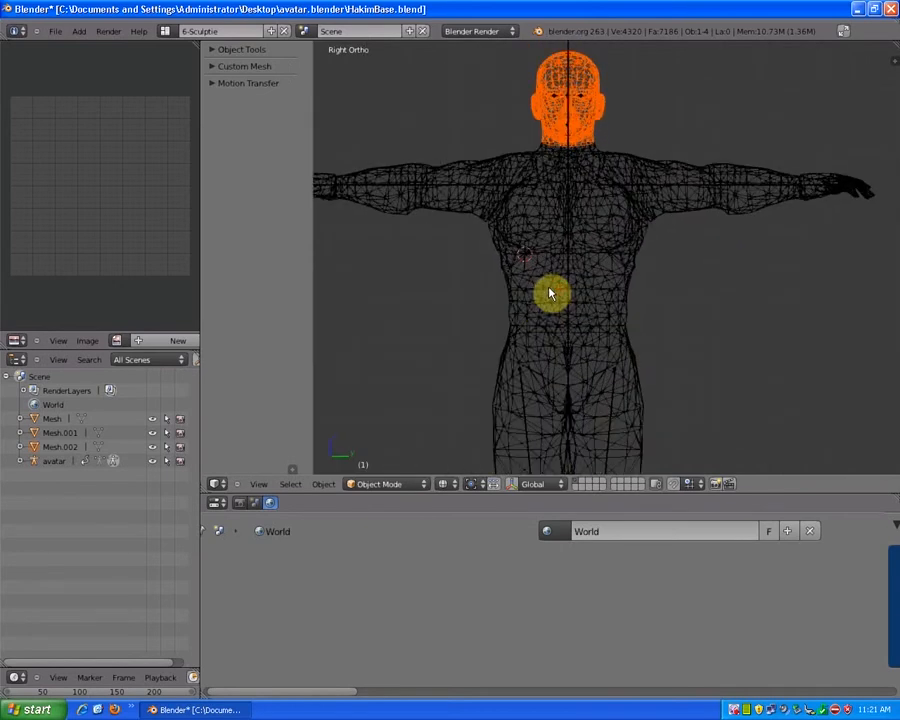
scroll(549, 293, "down", 7)
scroll(548, 293, "down", 1)
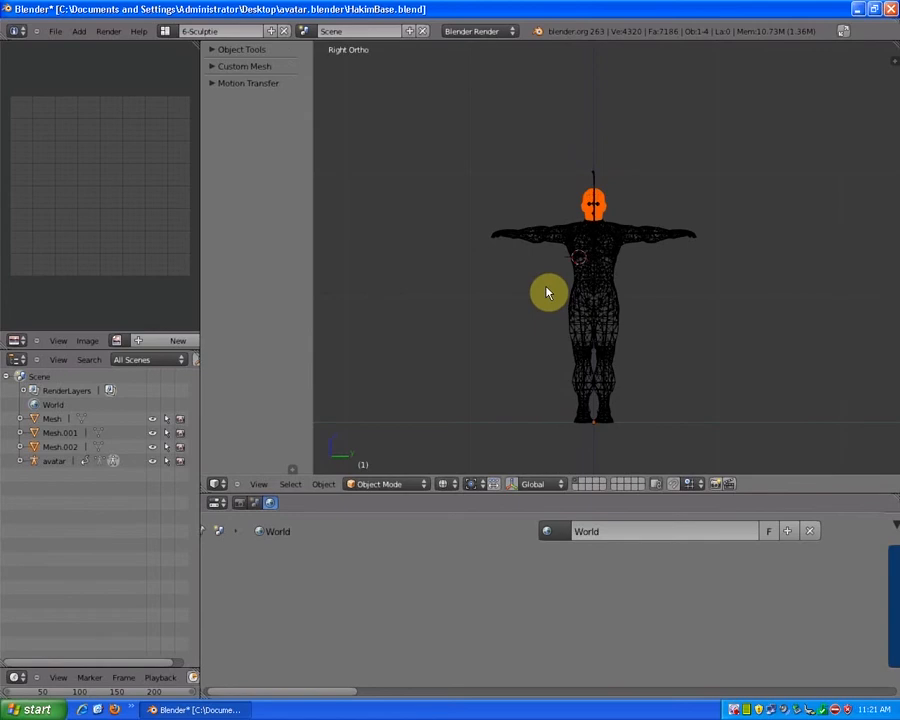
scroll(536, 242, "up", 5)
key("z")
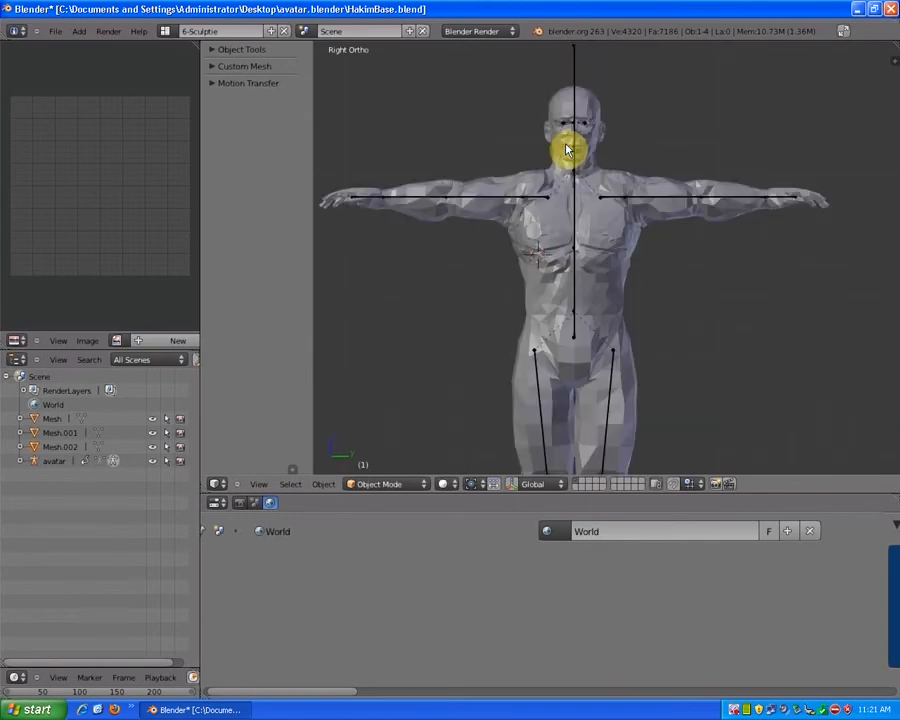
key("z")
Step: Add a new material named Lower to the avatar's lower-body mesh
right_click(547, 205)
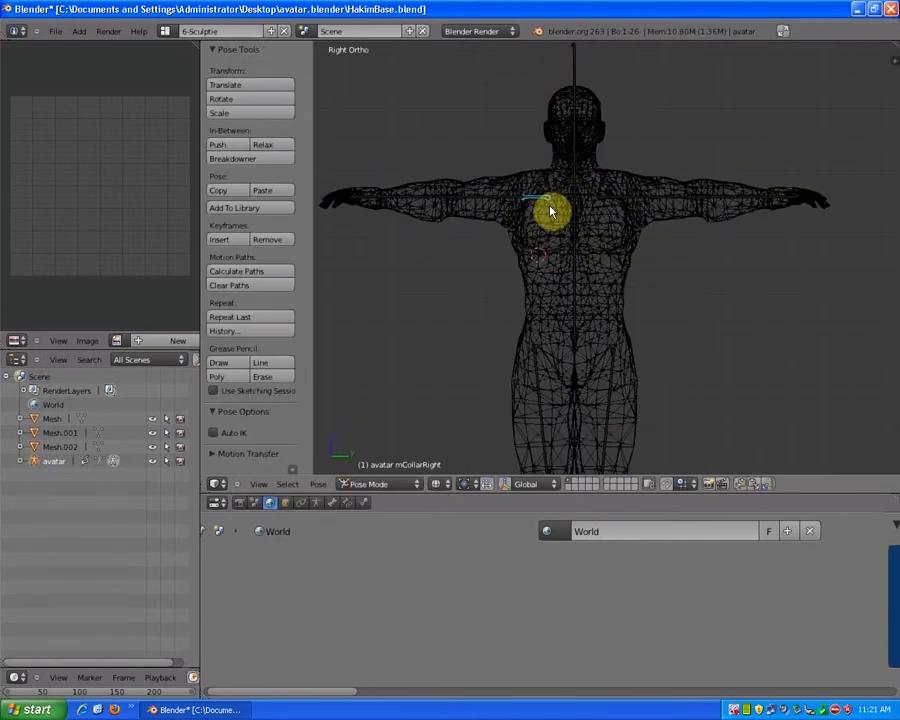
right_click(558, 222)
right_click(557, 390)
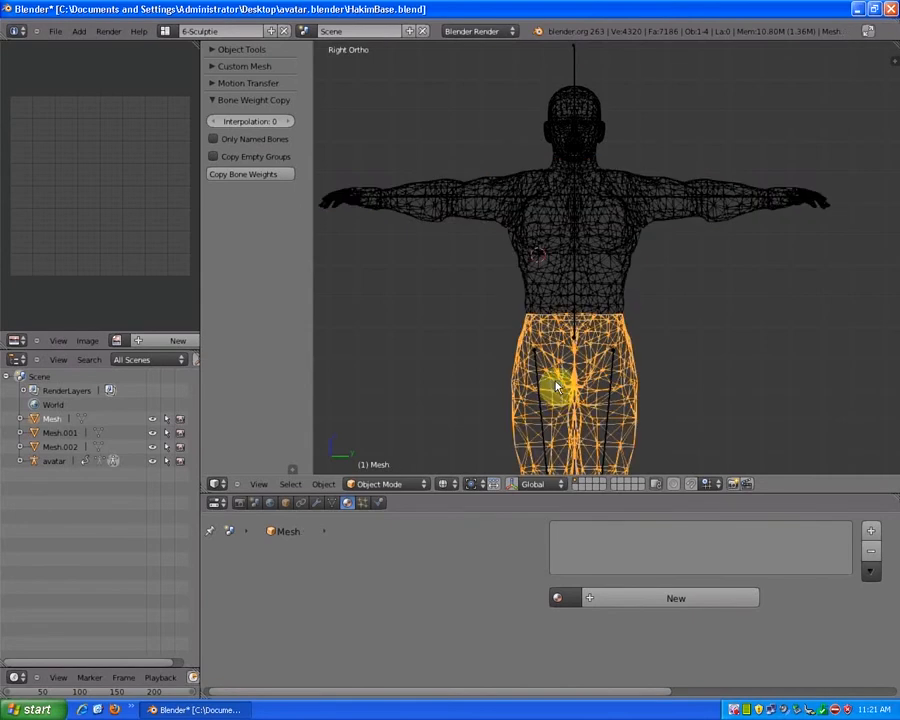
scroll(553, 290, "down", 5)
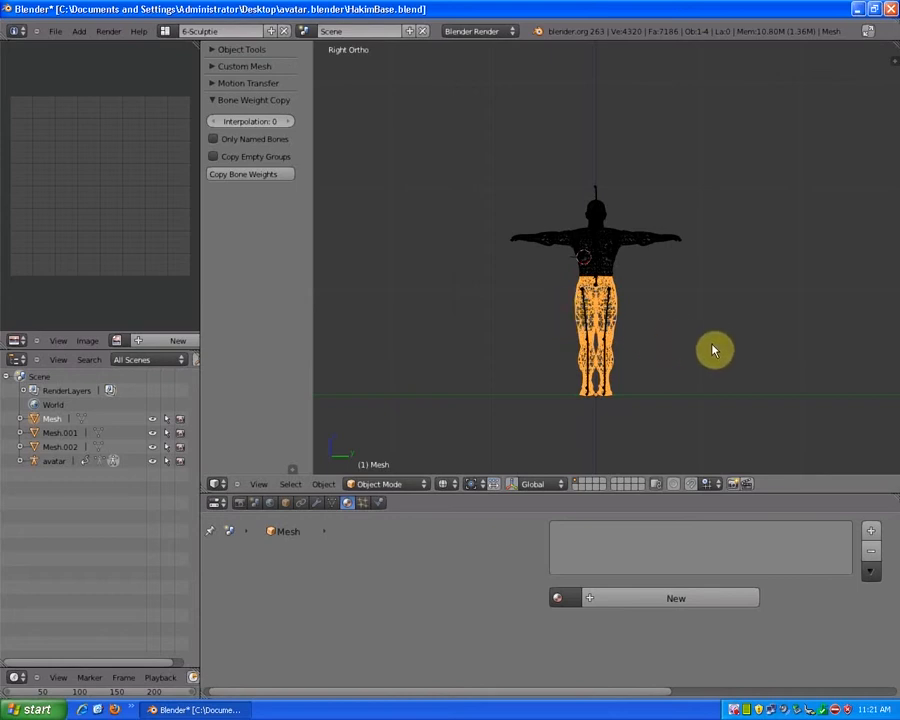
mouse_move(711, 343)
middle_mouse_down("shift")
mouse_move(686, 293)
mouse_move(648, 294)
middle_mouse_up("shift")
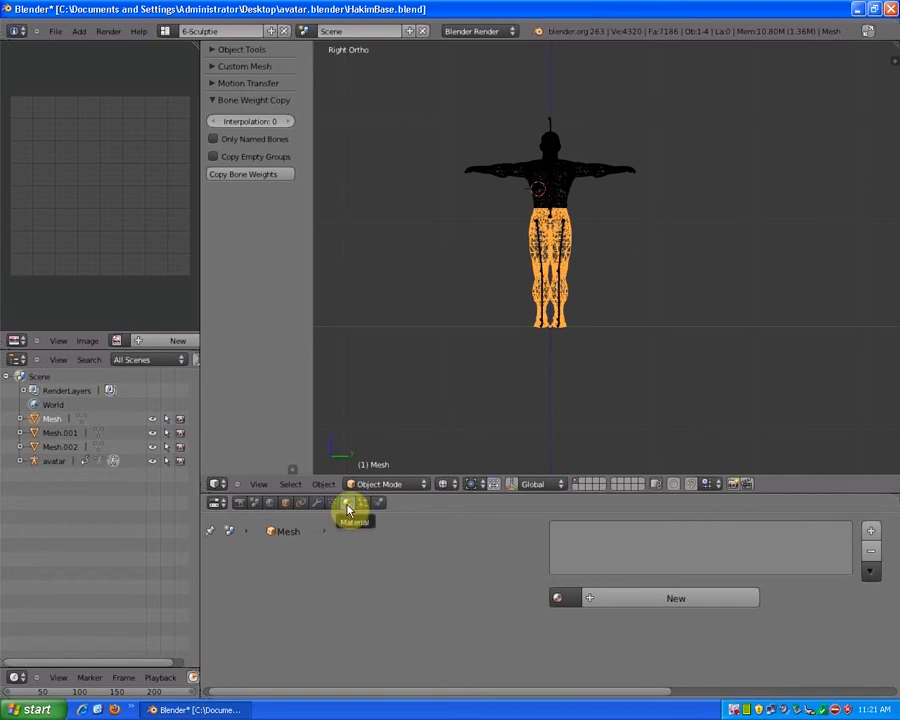
left_click(873, 532)
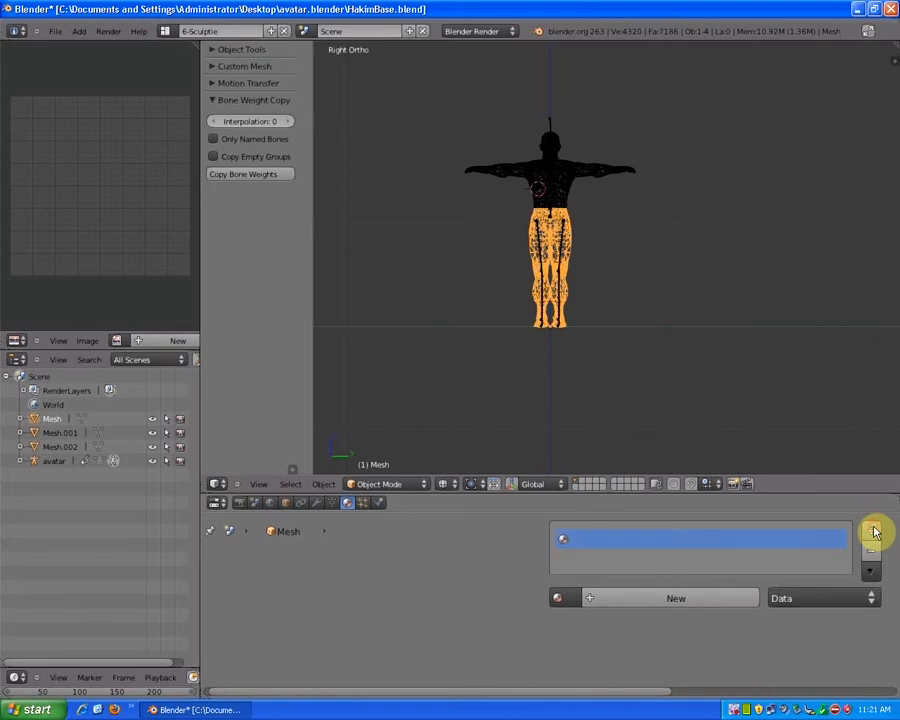
left_click(667, 600)
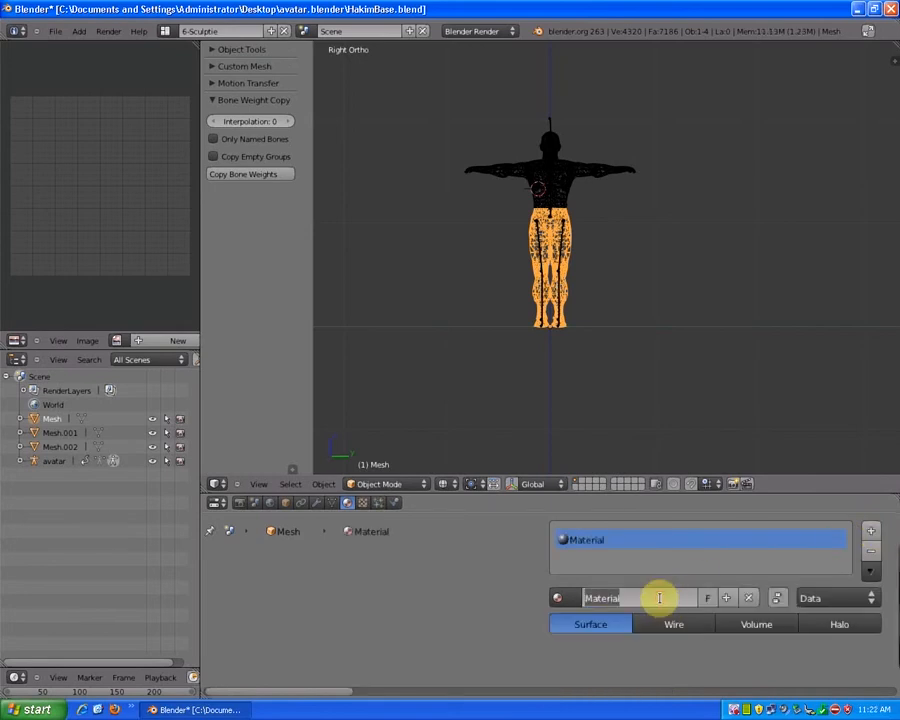
type("Lower")
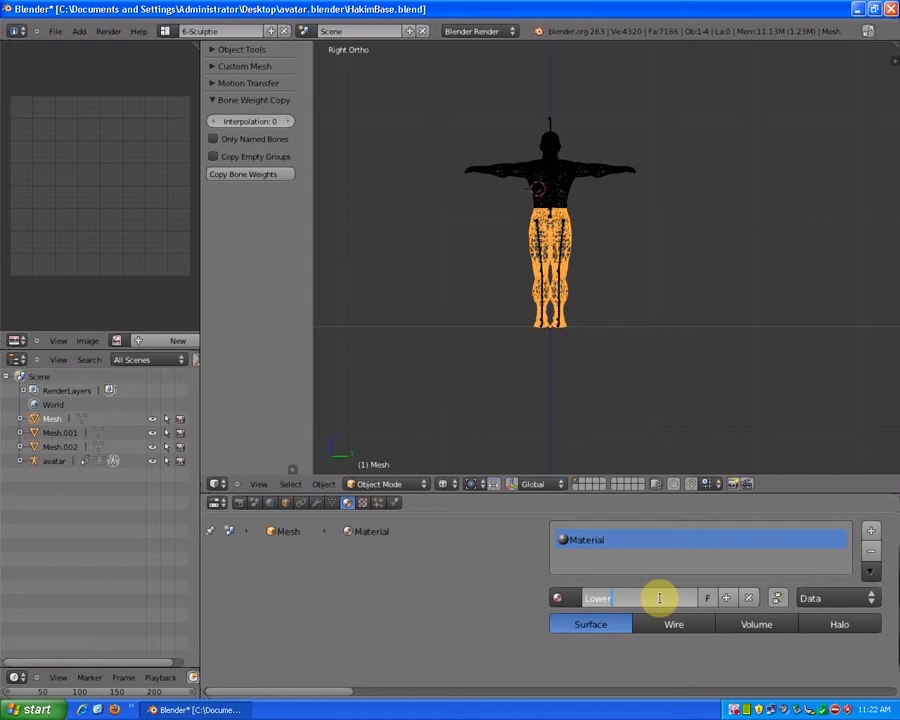
key("Return")
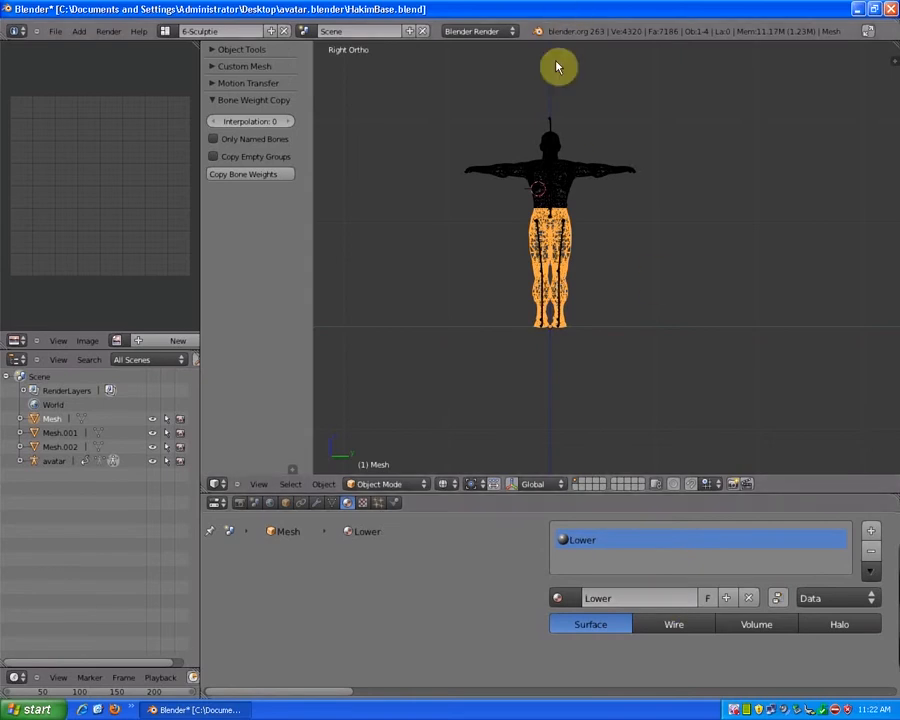
Step: Add a new material named Upper to the avatar's upper-body mesh
right_click(561, 196)
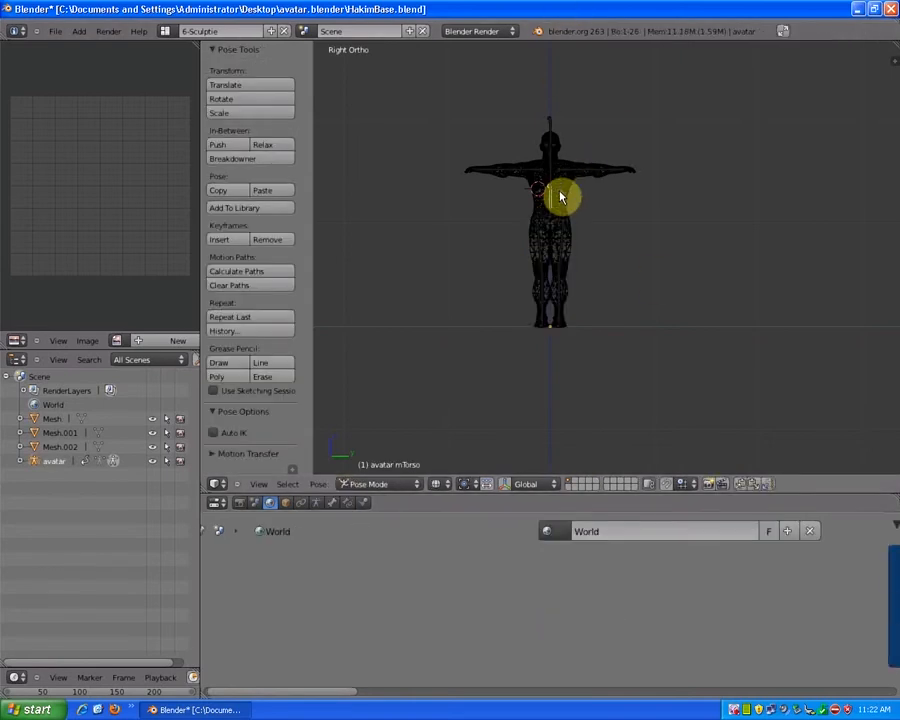
right_click(561, 196)
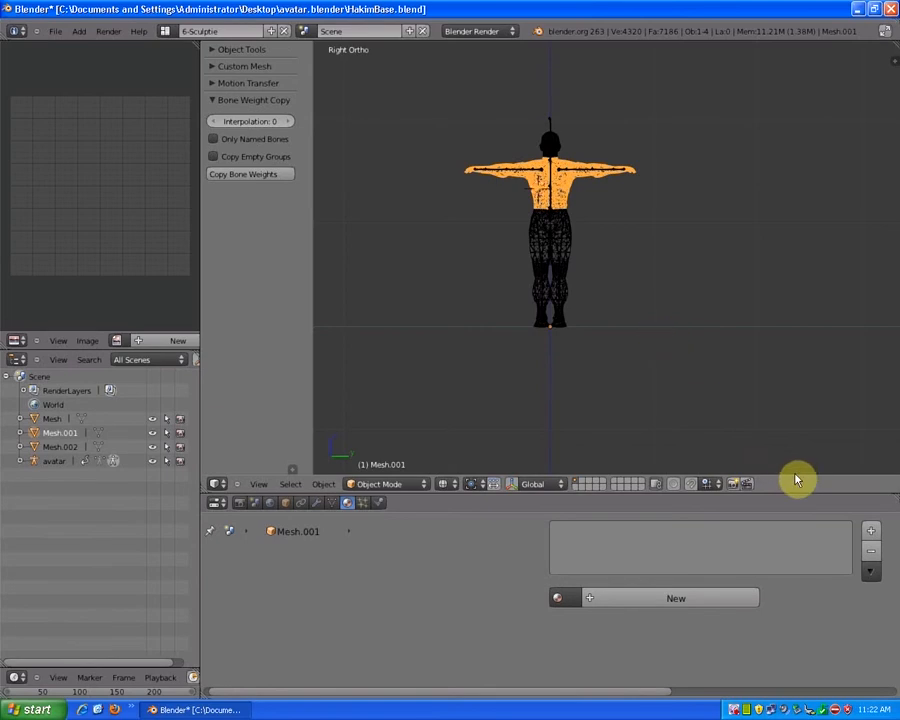
left_click(872, 532)
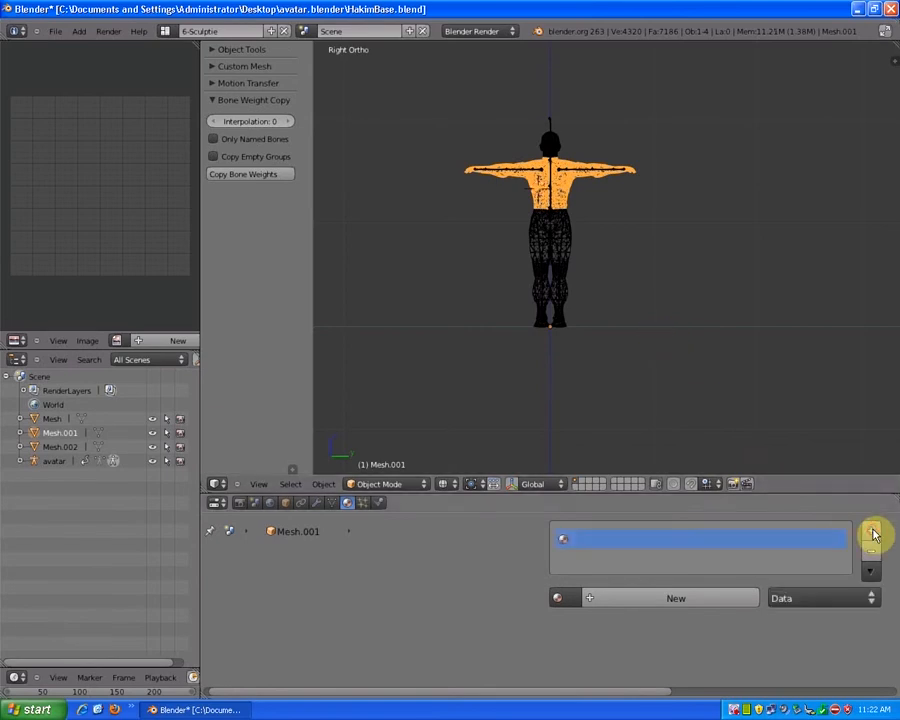
left_click(636, 598)
left_click(636, 598)
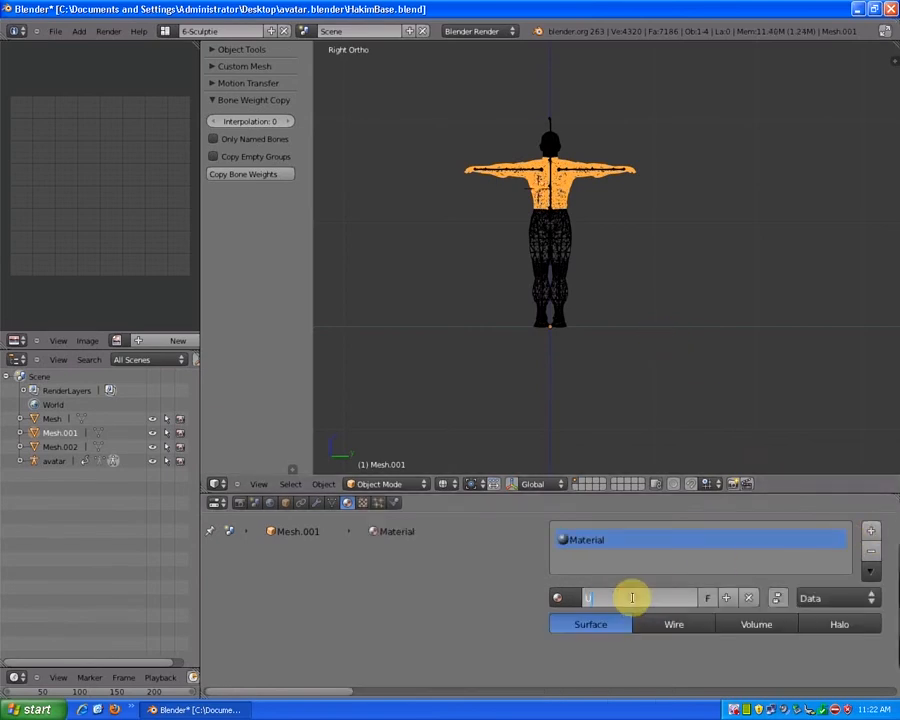
type("Upper")
key("Return")
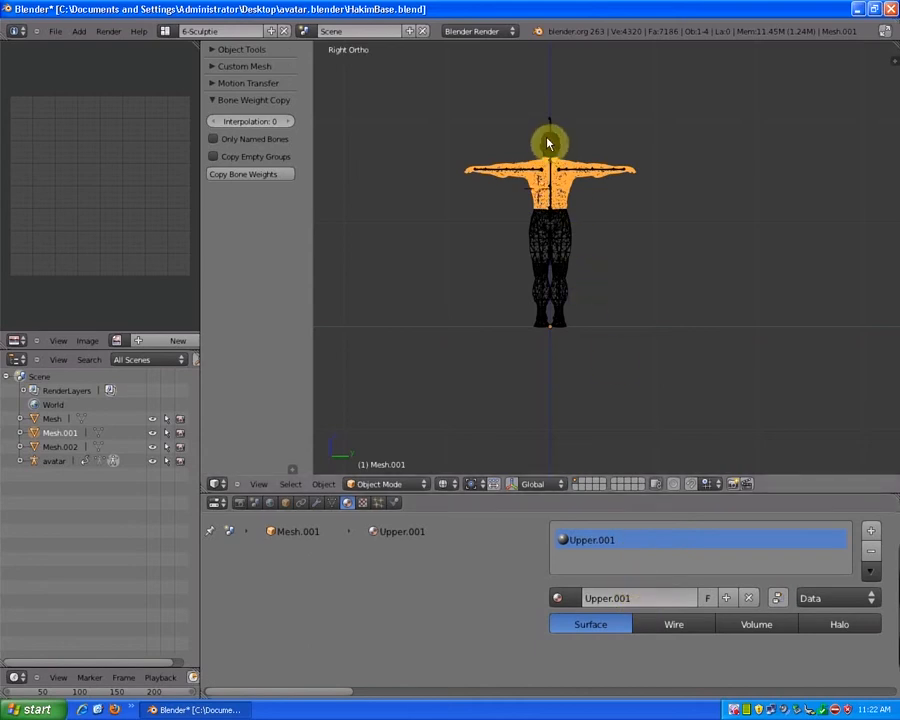
Step: Add a new material named Head to the avatar's head mesh
right_click(548, 143)
key("ctrl+Tab")
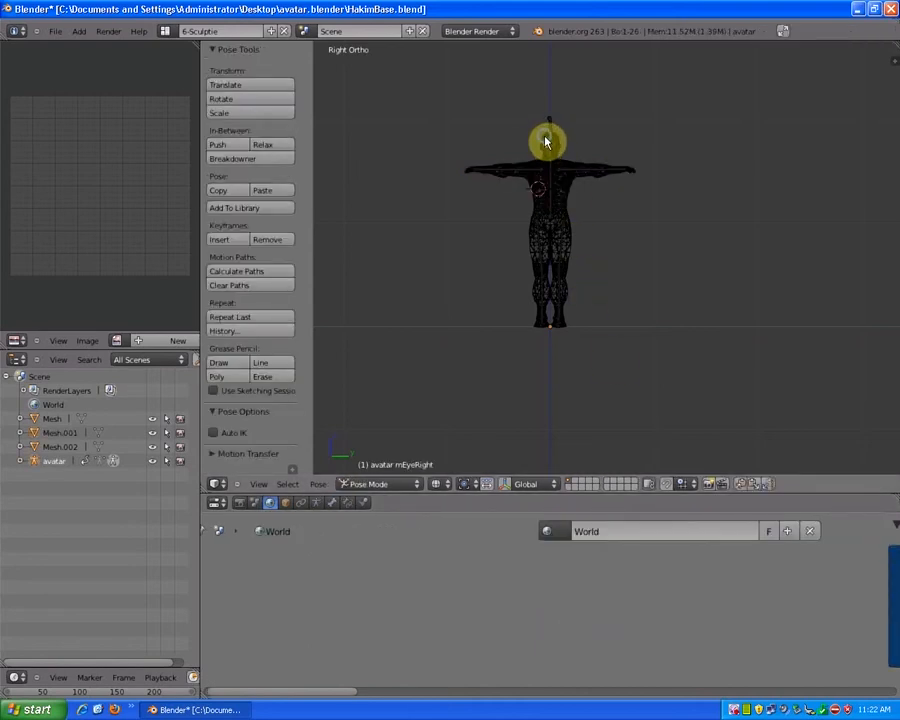
right_click(556, 147)
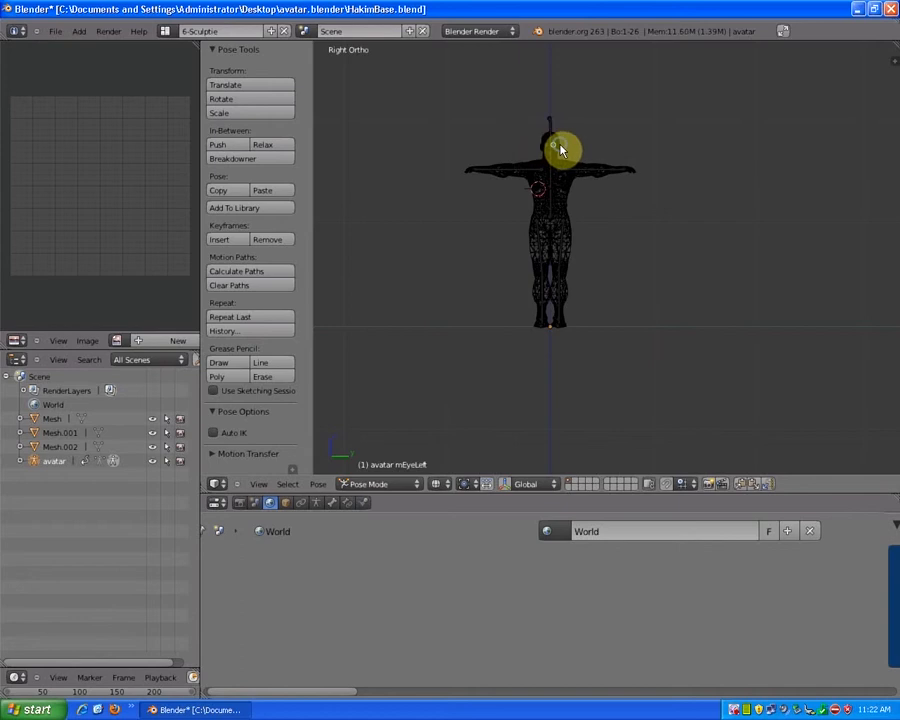
right_click(557, 160)
scroll(549, 168, "up", 5)
middle_click_drag(529, 248, 550, 320, "shift")
middle_click_drag(470, 75, 538, 342, "shift")
scroll(538, 342, "up", 4)
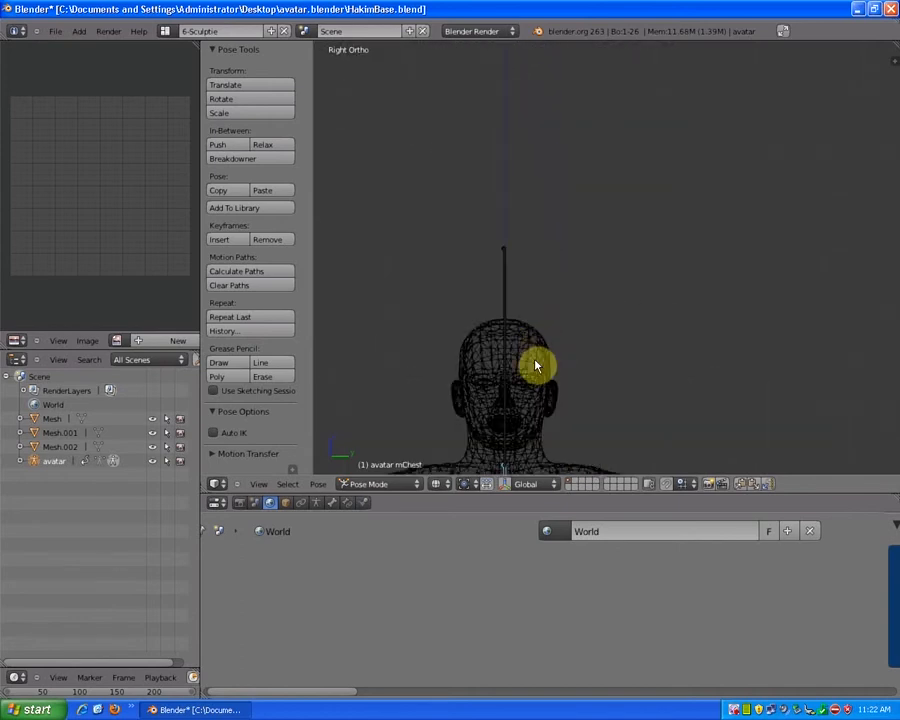
right_click(527, 361)
scroll(622, 350, "down", 6)
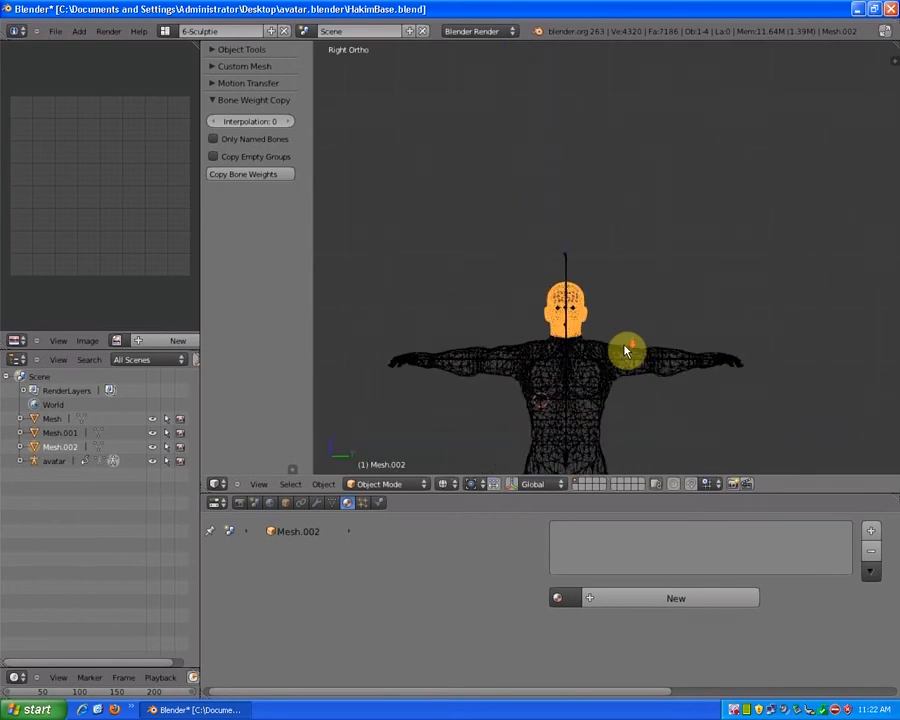
left_click(870, 532)
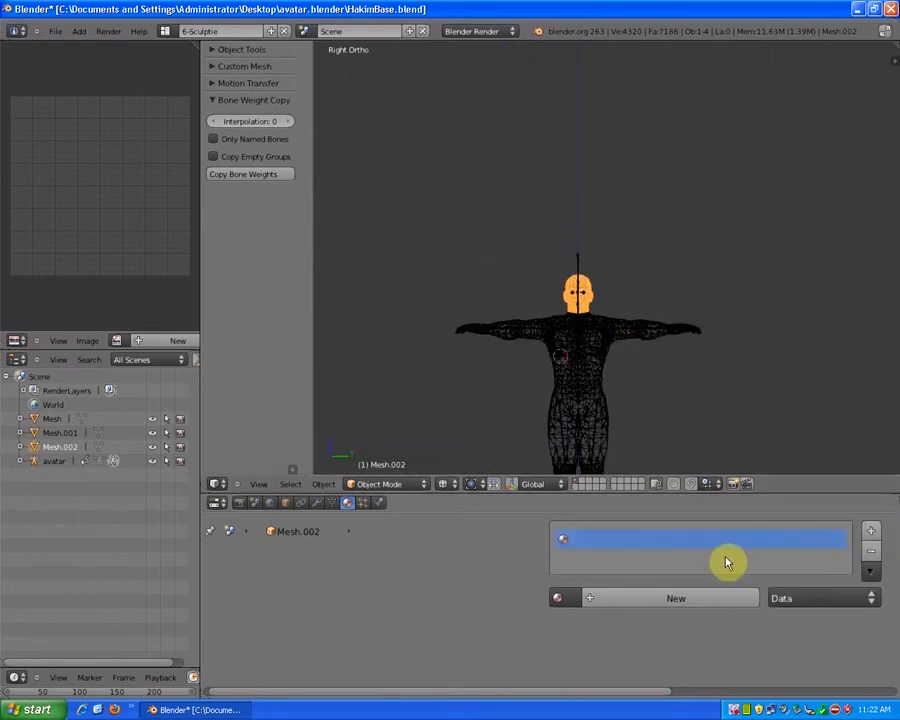
left_click(625, 603)
left_click(615, 599)
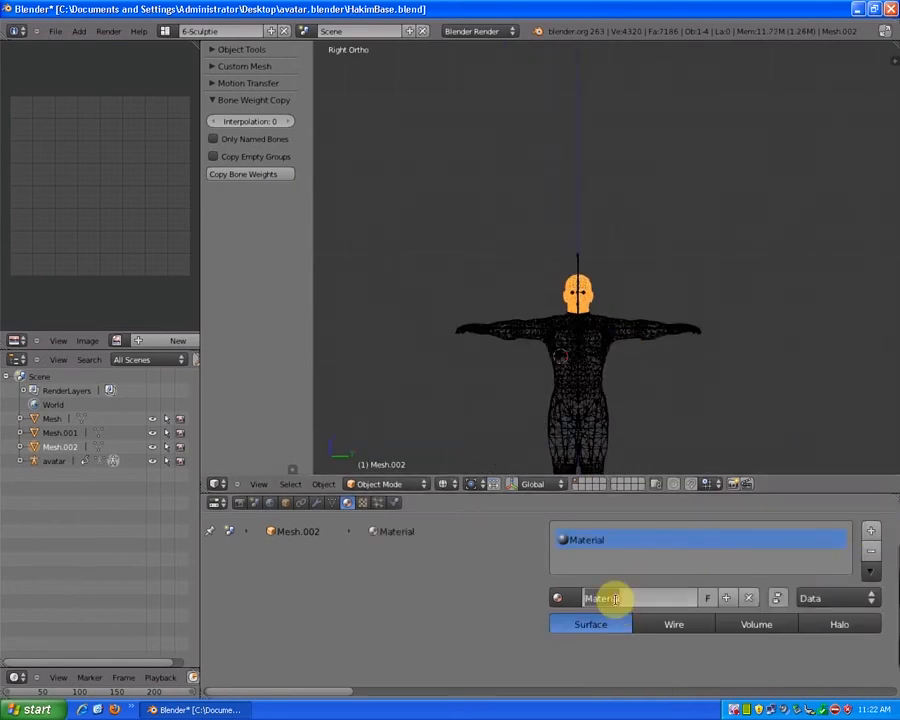
type("Head")
key("Return")
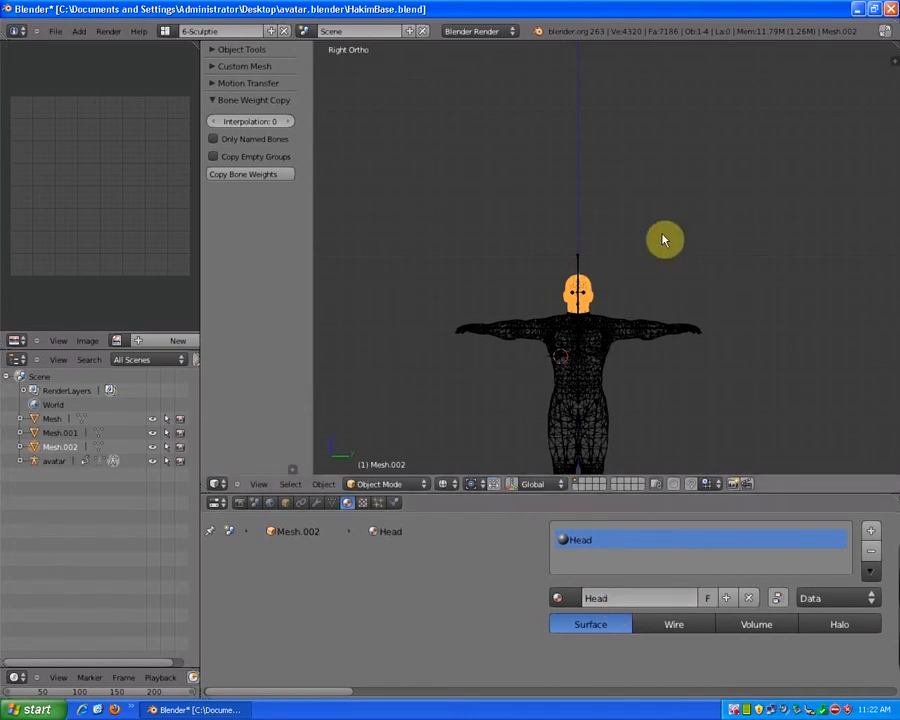
Step: Check the materials assigned to the upper-body and lower-body meshes, selecting each in turn
middle_click_drag(665, 239, 669, 104, "shift")
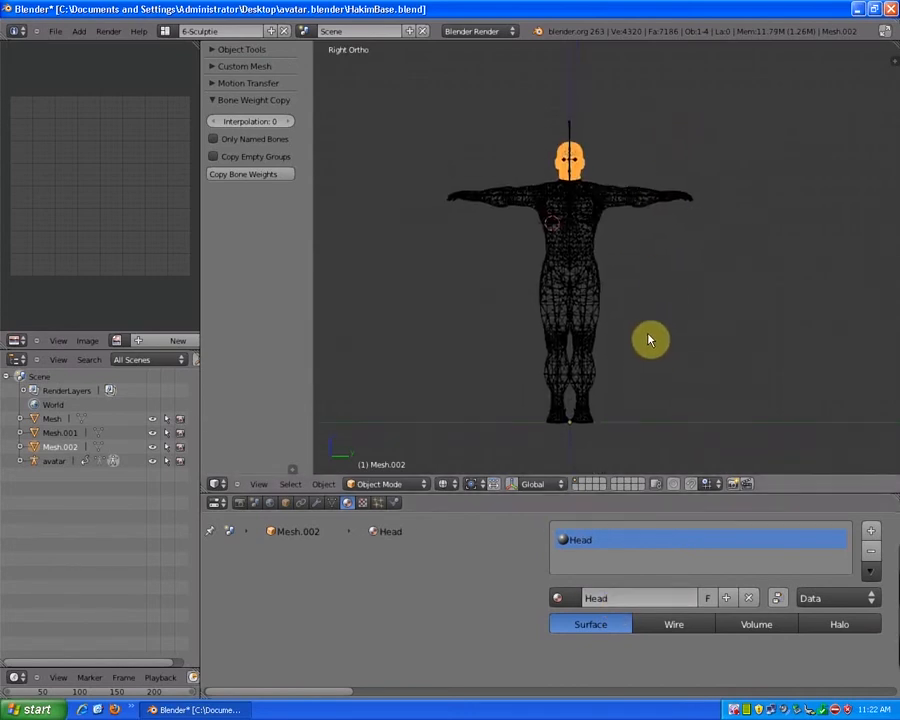
right_click(588, 200)
right_click(586, 246)
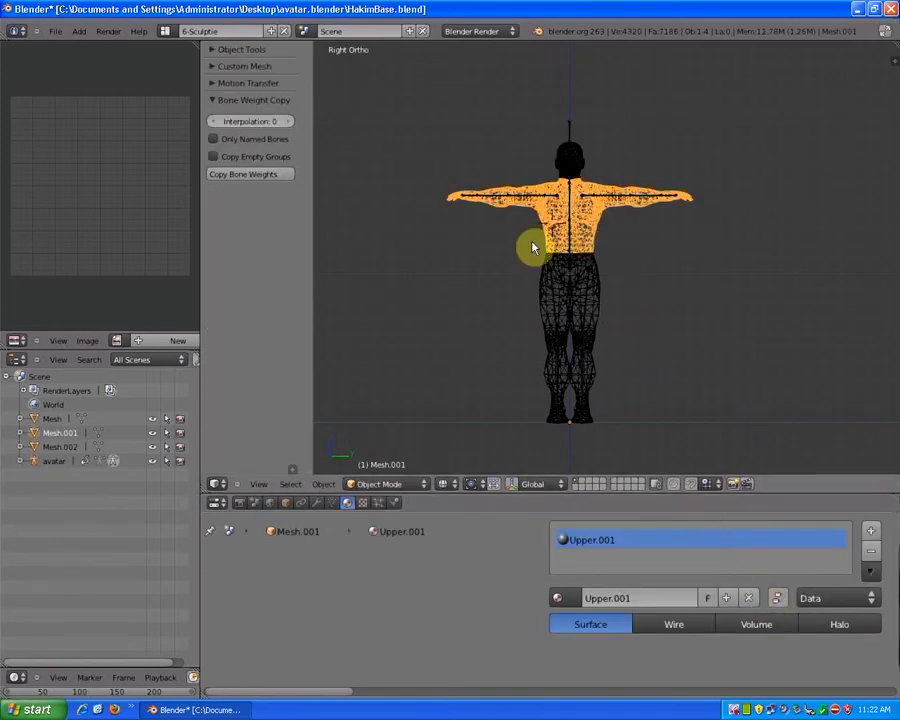
right_click(595, 320)
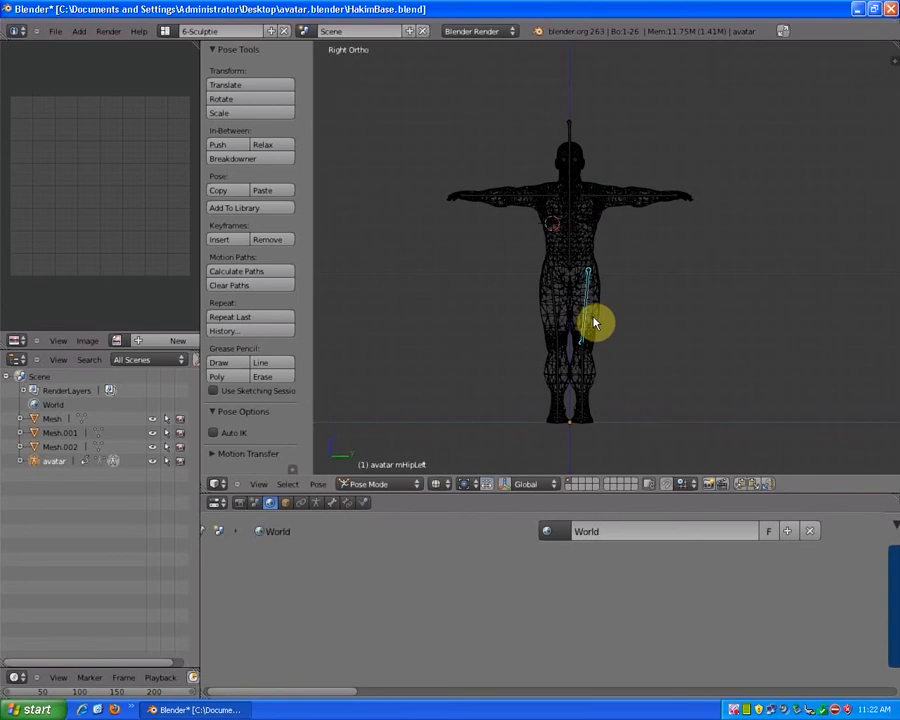
right_click(598, 323)
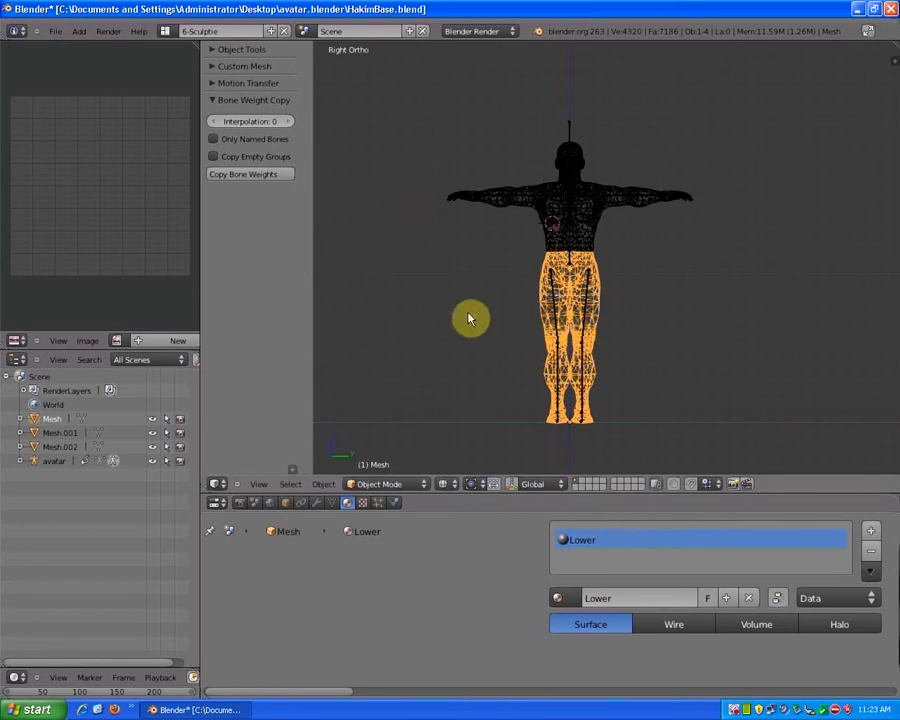
scroll(467, 316, "up", 2)
scroll(467, 318, "down", 2)
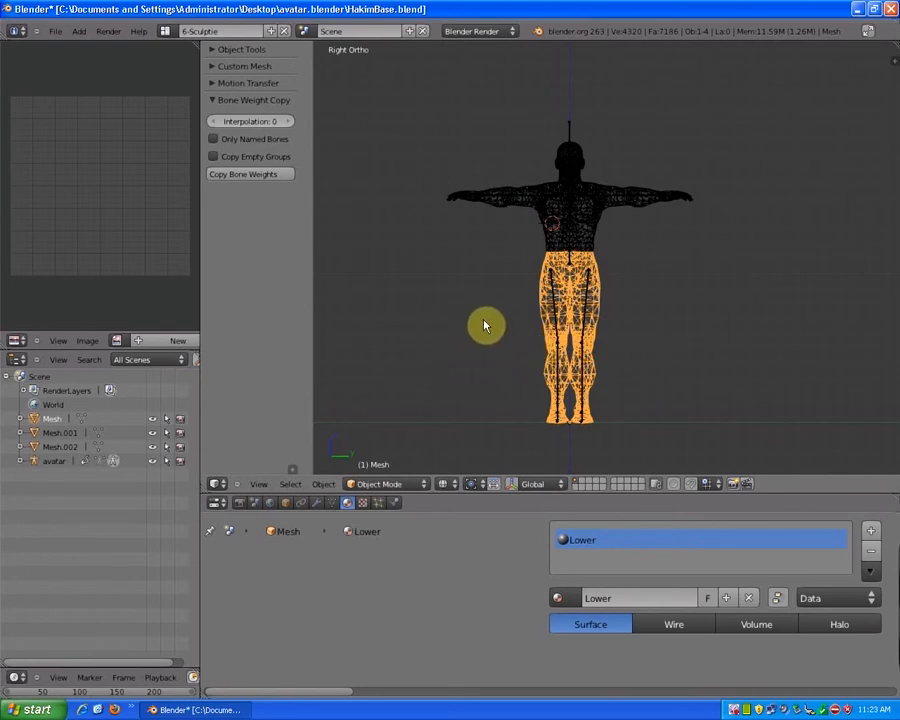
Step: Extend the selection from the lower body to the upper body, the armature and the head, with the head mesh active
right_click(559, 250, "shift")
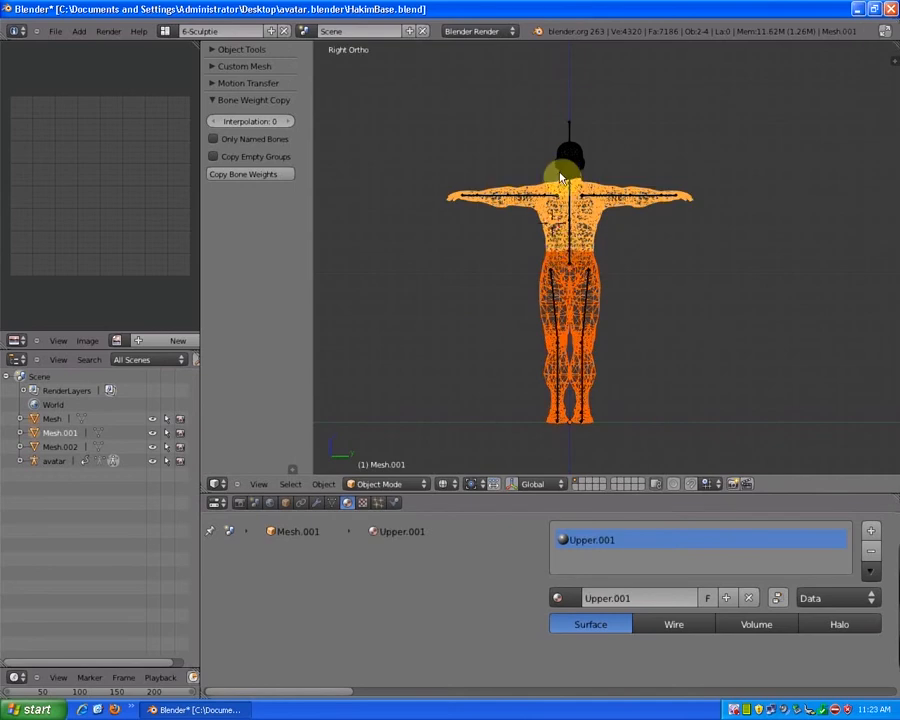
right_click(561, 176, "shift")
right_click(561, 176, "shift")
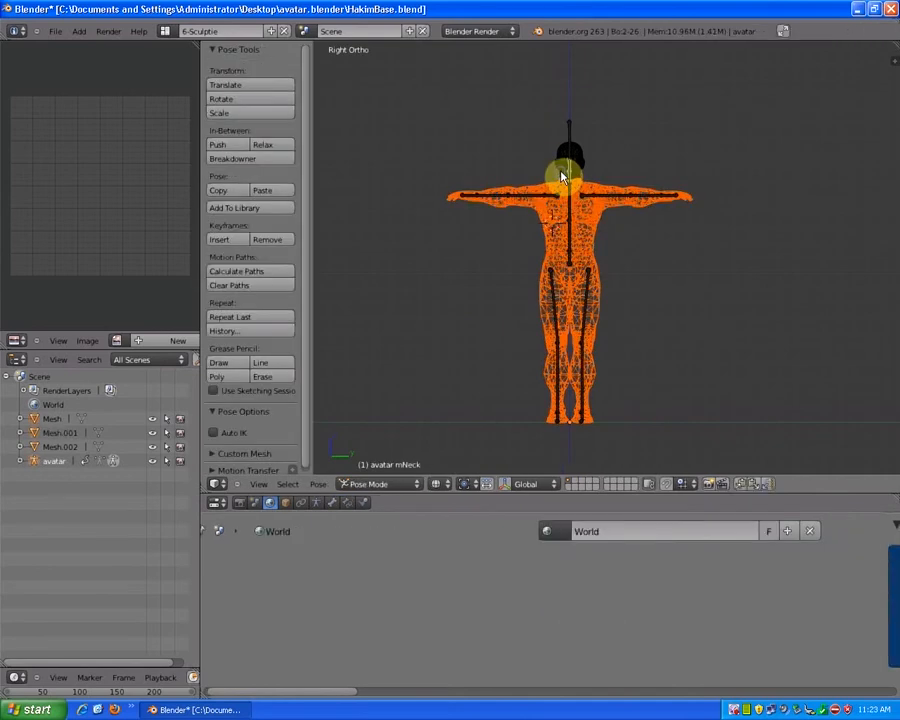
scroll(558, 185, "up", 6)
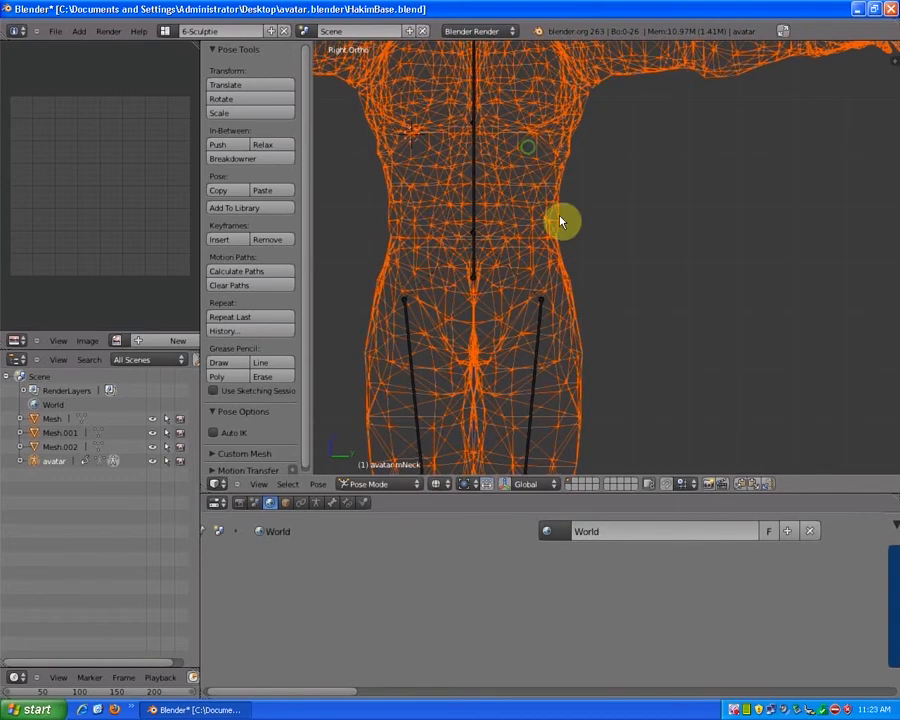
middle_click_drag(561, 222, 629, 354, "shift")
right_click(635, 153, "shift")
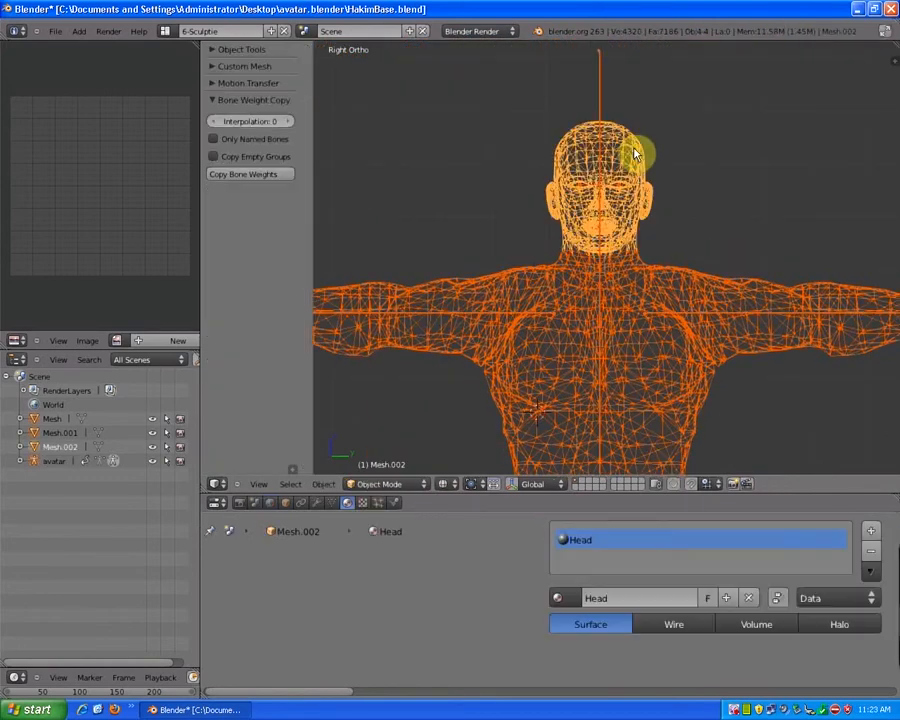
scroll(569, 268, "down", 6)
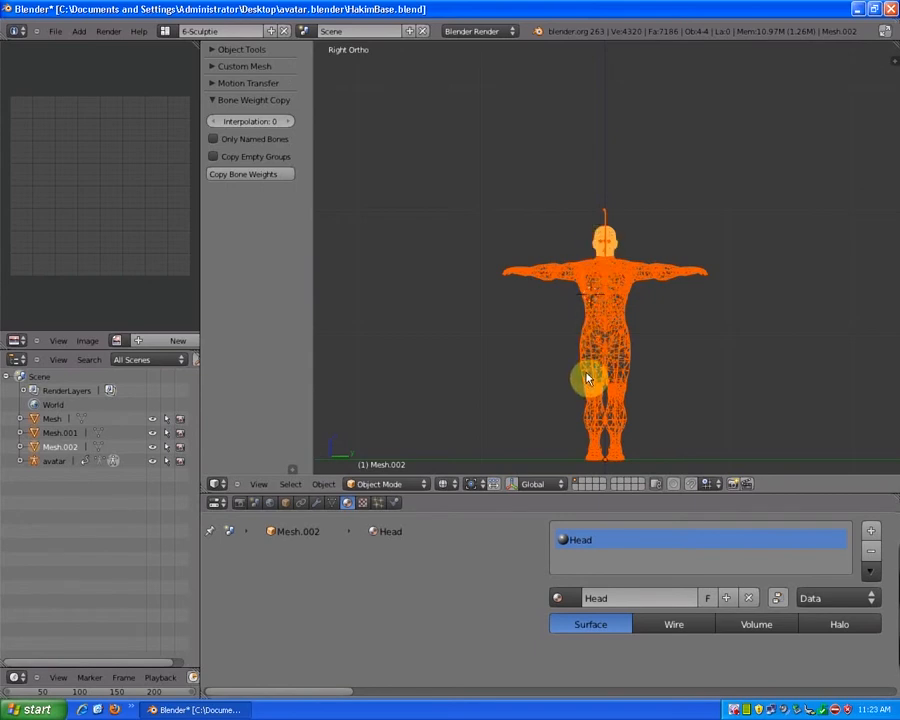
Step: Select only the avatar's armature and switch it from Pose Mode to Object Mode
right_click(604, 216)
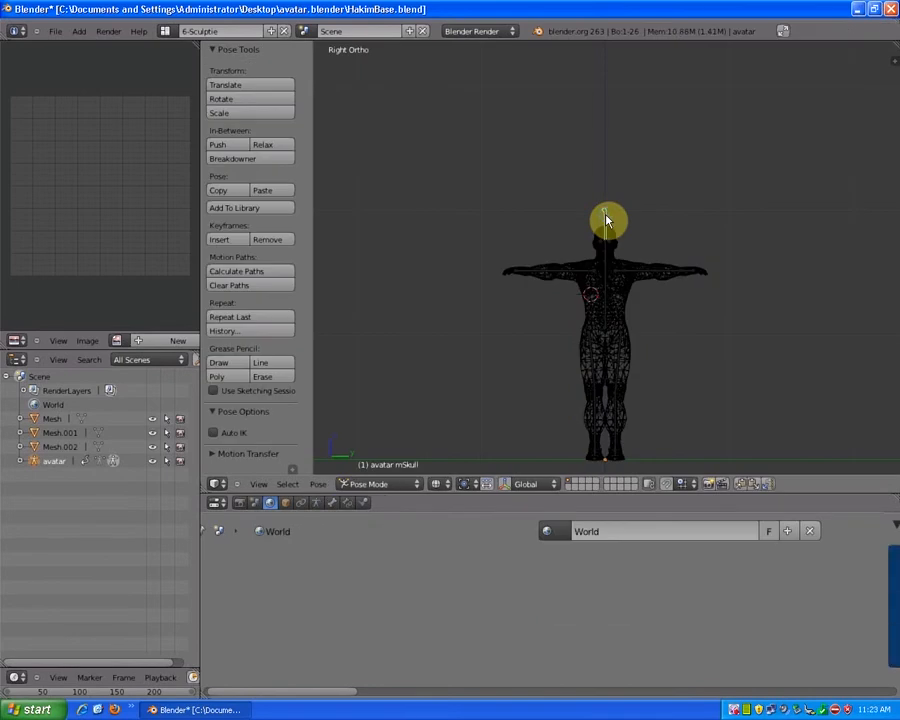
left_click(378, 483)
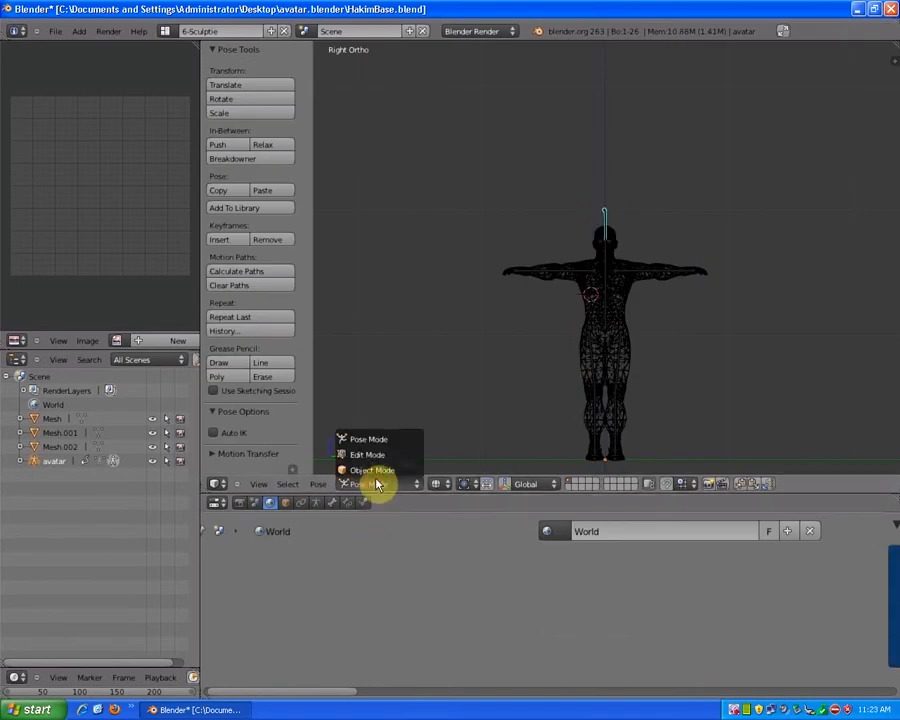
left_click(372, 471)
Step: Join the upper-body and head meshes into the lower-body mesh as one object
scroll(563, 321, "up", 3)
scroll(590, 350, "up", 1)
right_click(588, 358)
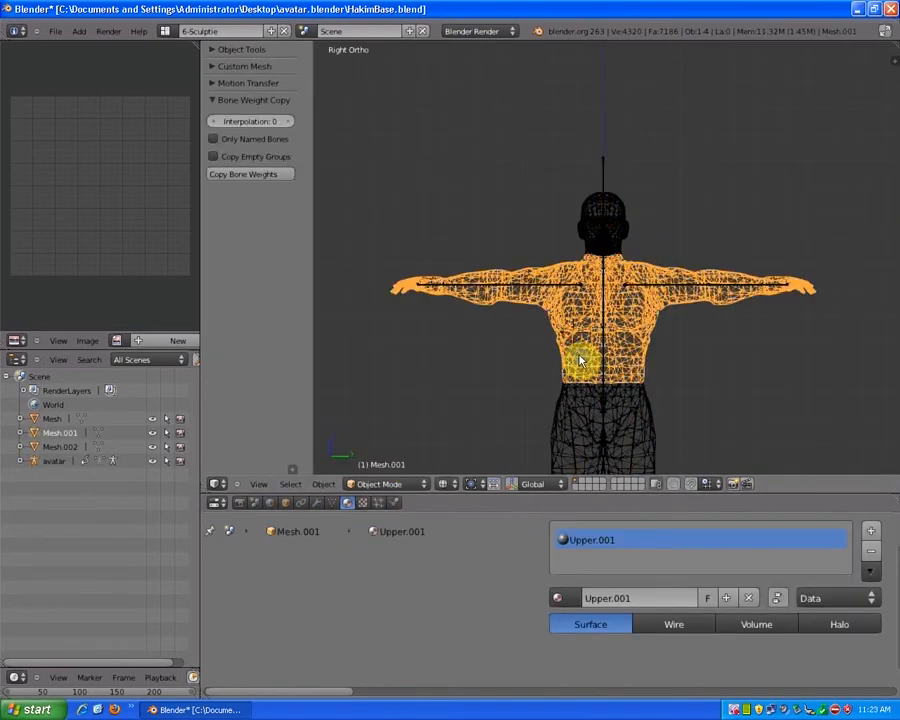
right_click(592, 212, "shift")
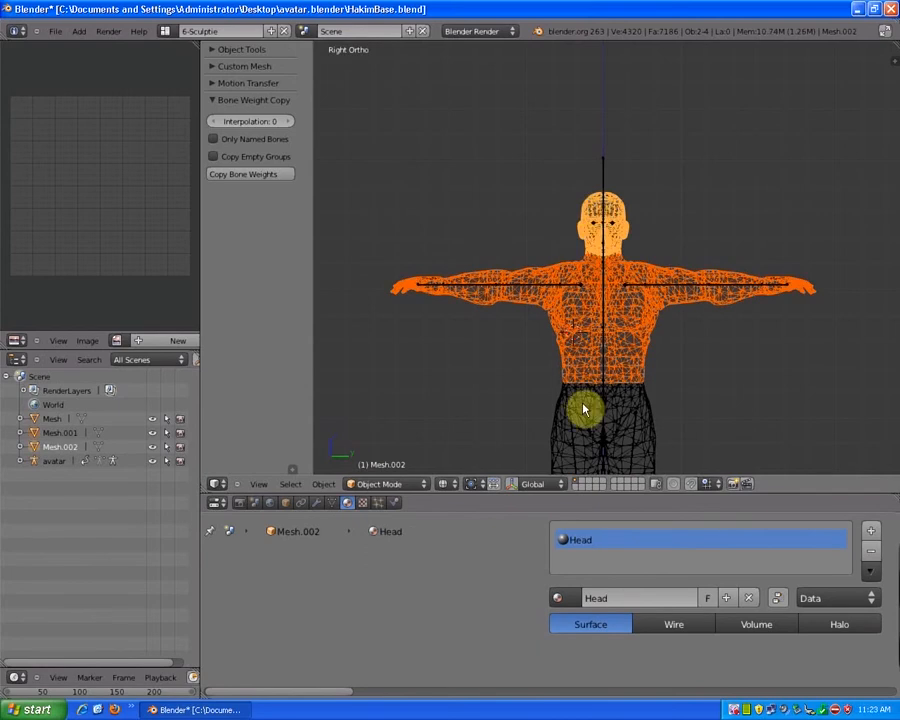
right_click(560, 456, "shift")
scroll(558, 342, "down", 4)
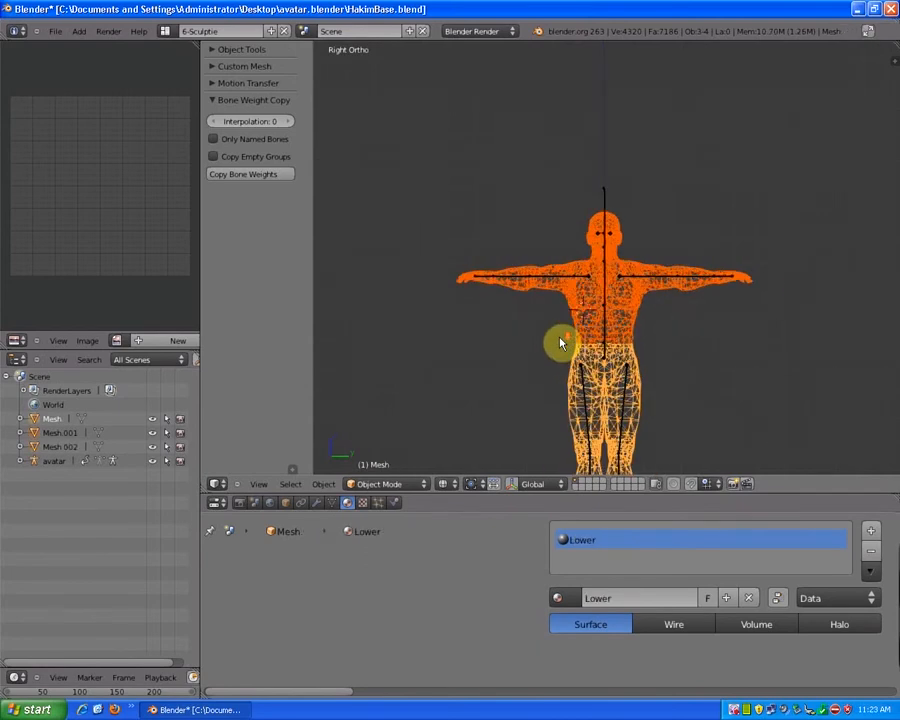
left_click(328, 486)
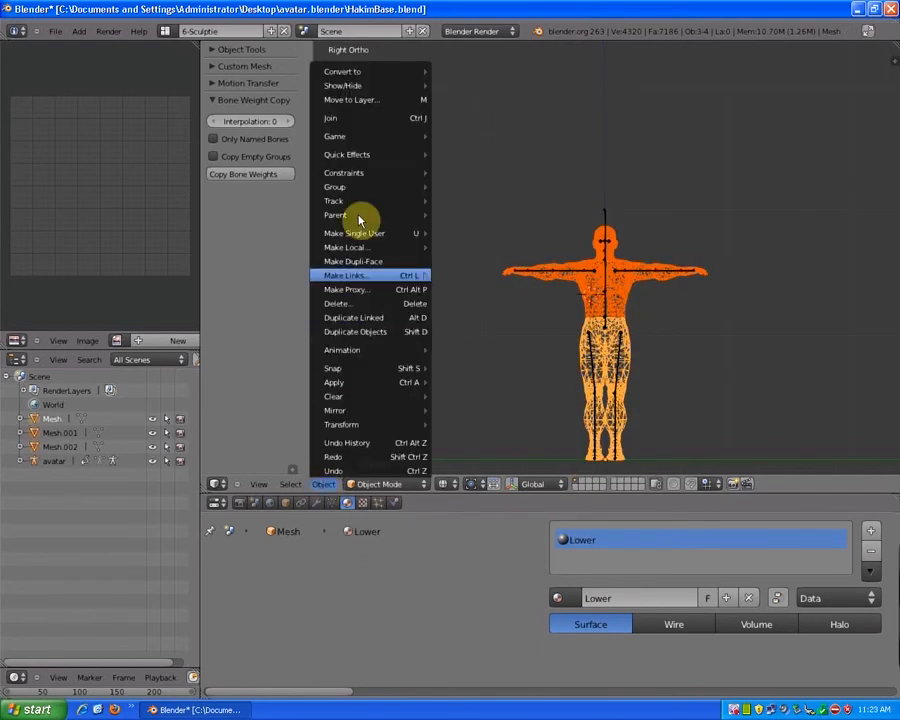
left_click(353, 120)
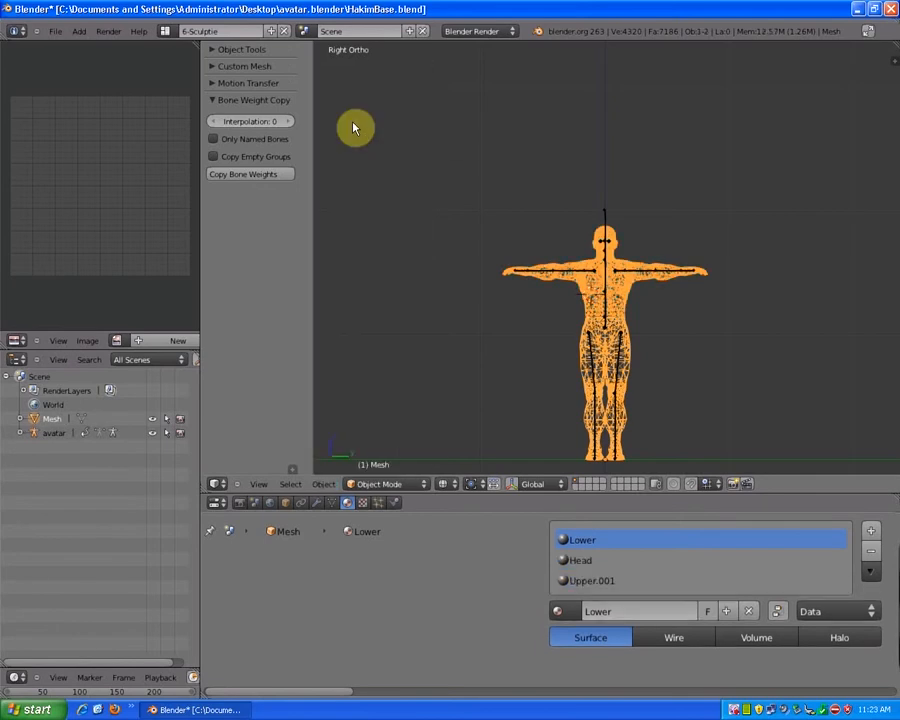
Step: Remove the doubled vertices from the whole joined mesh in Edit Mode, then return to Object Mode
left_click(378, 487)
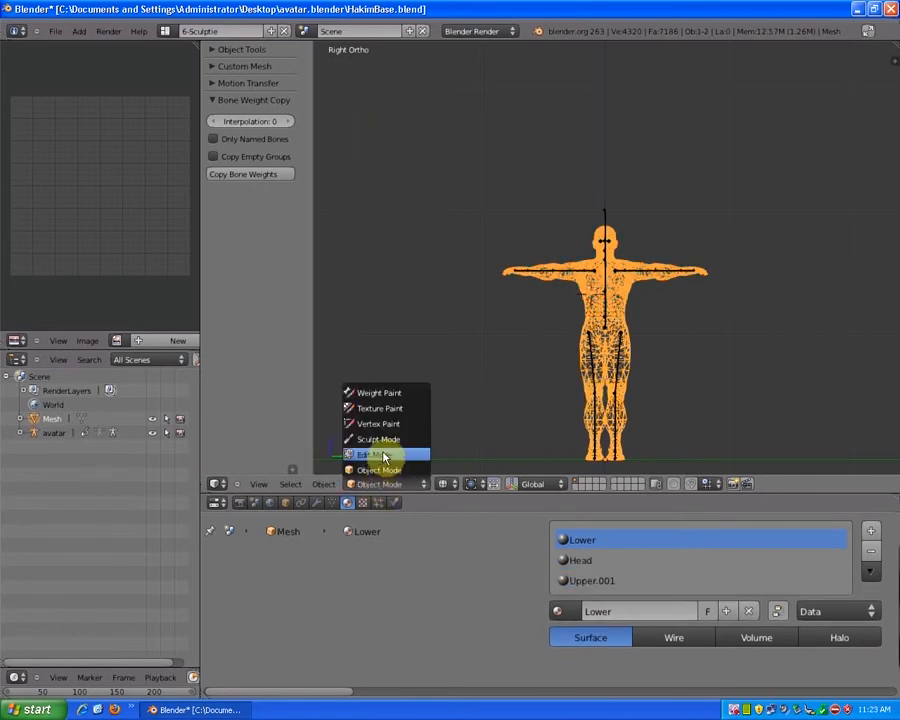
left_click(374, 455)
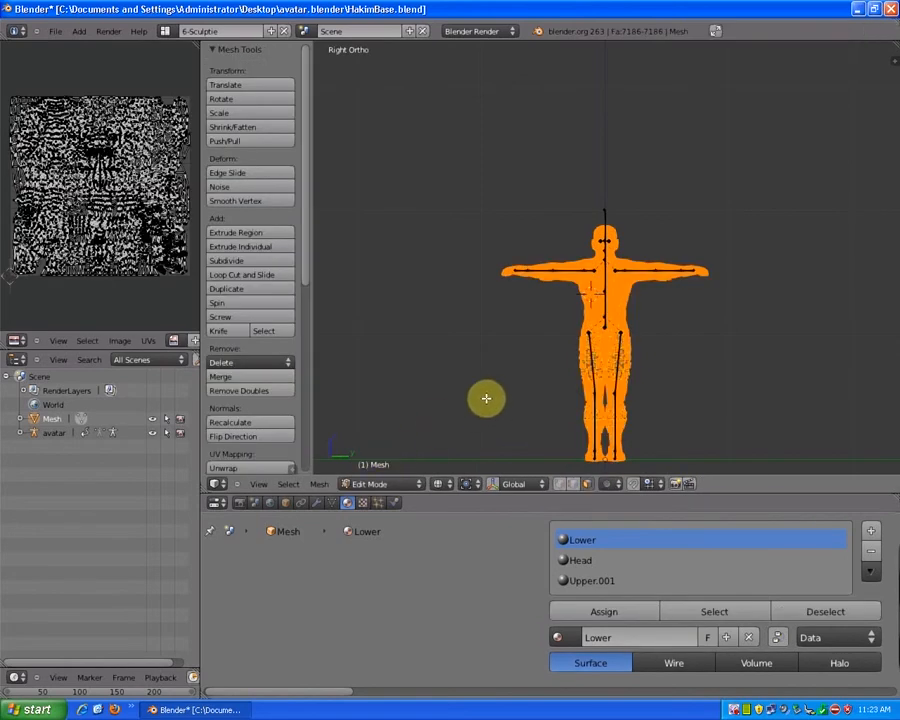
left_click(318, 485)
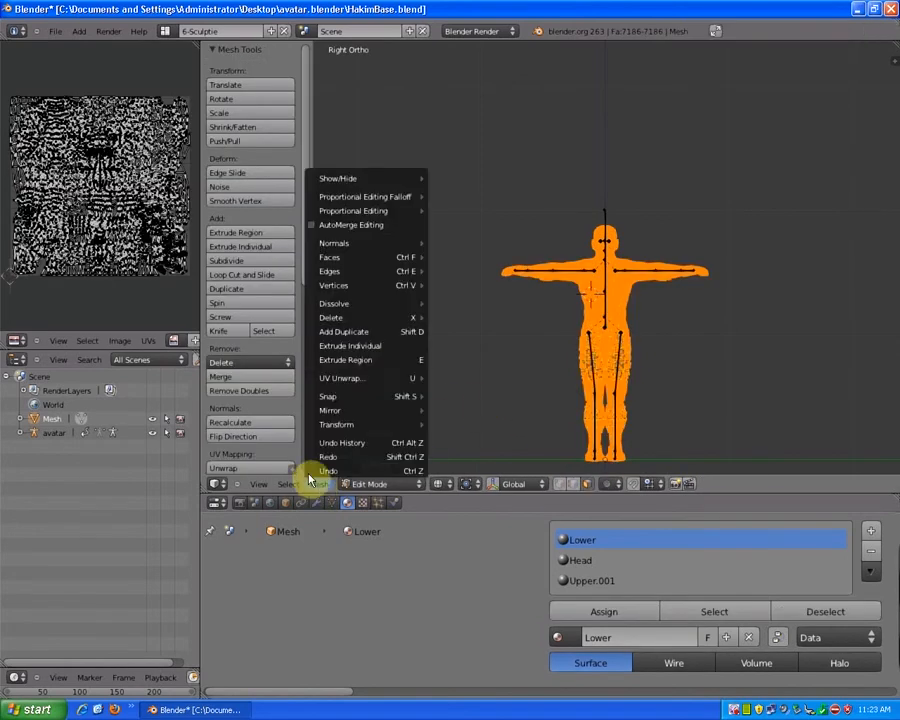
mouse_move(350, 287)
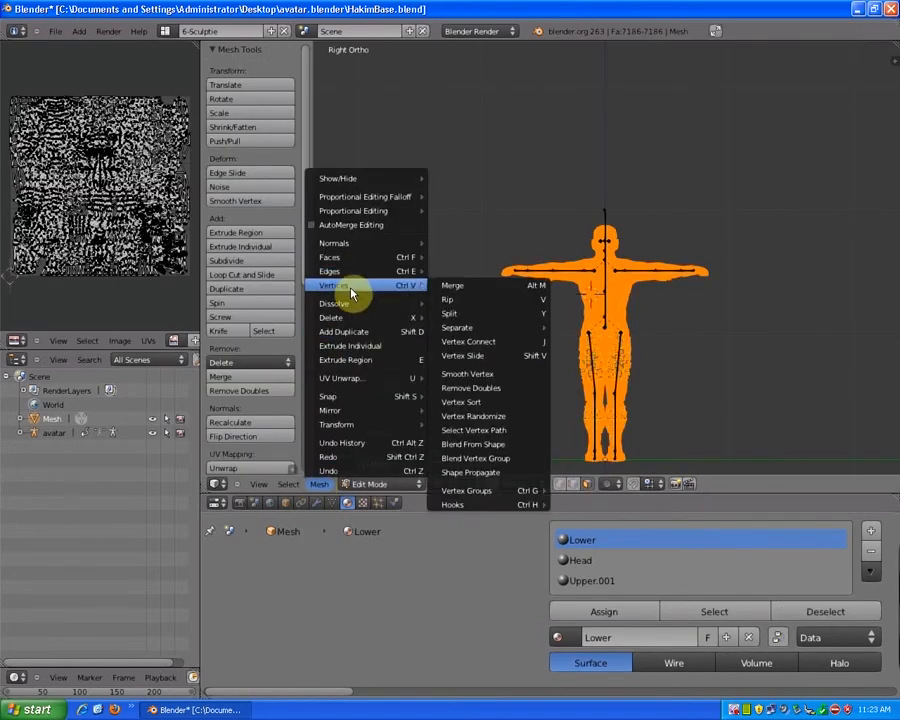
left_click(496, 392)
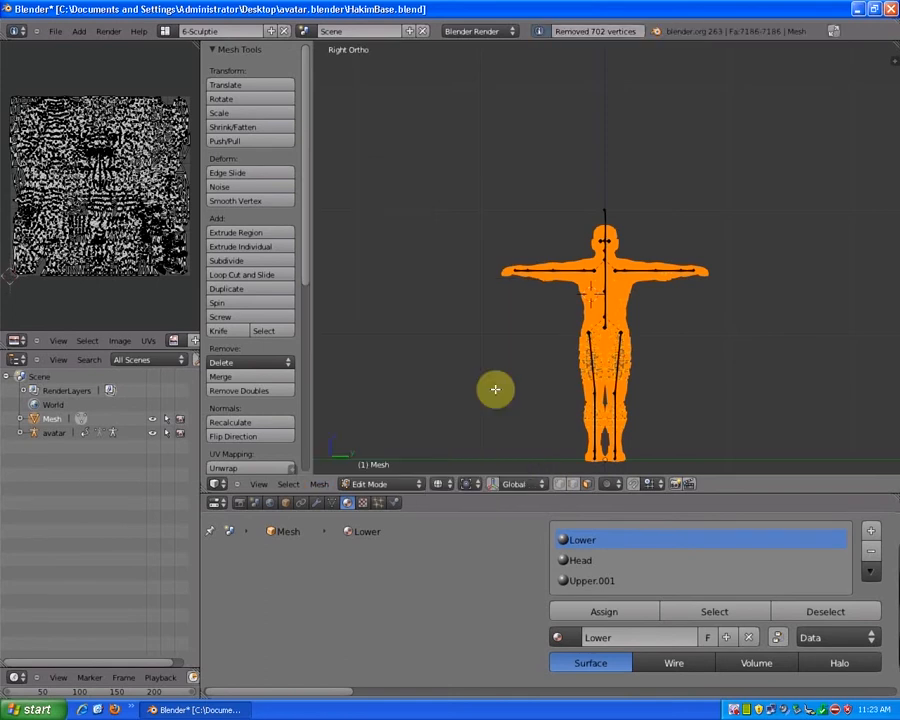
scroll(583, 358, "up", 4)
scroll(569, 354, "down", 2)
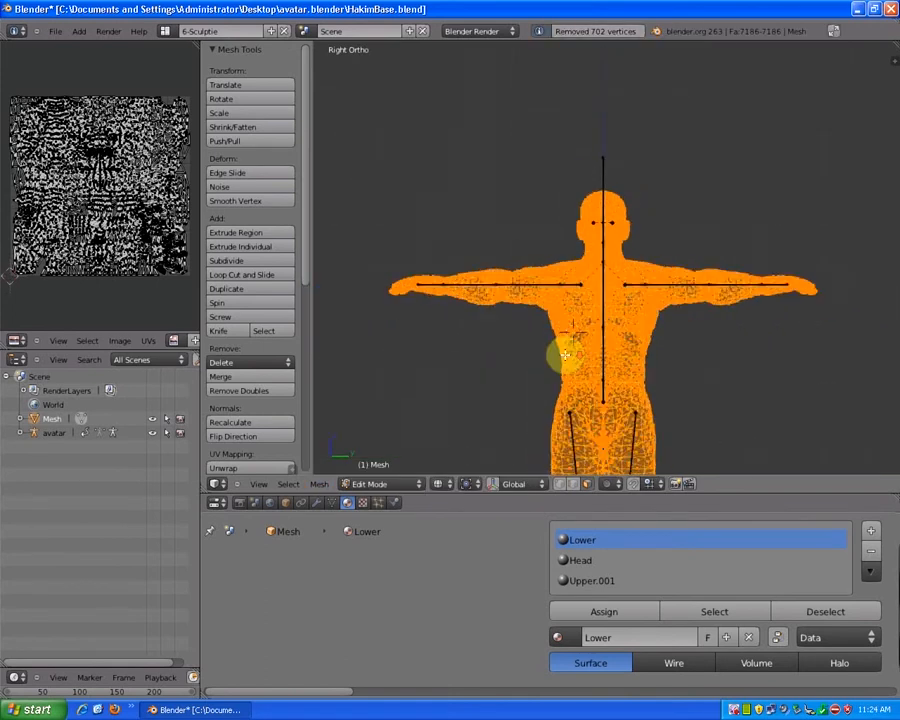
scroll(564, 355, "down", 5)
scroll(560, 354, "up", 10)
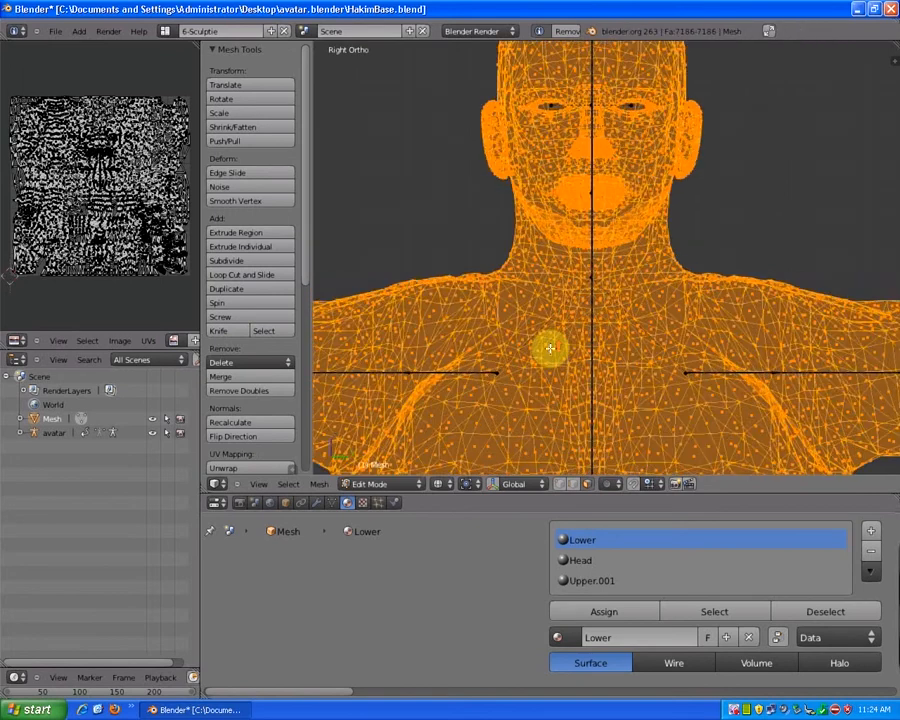
scroll(549, 348, "down", 6)
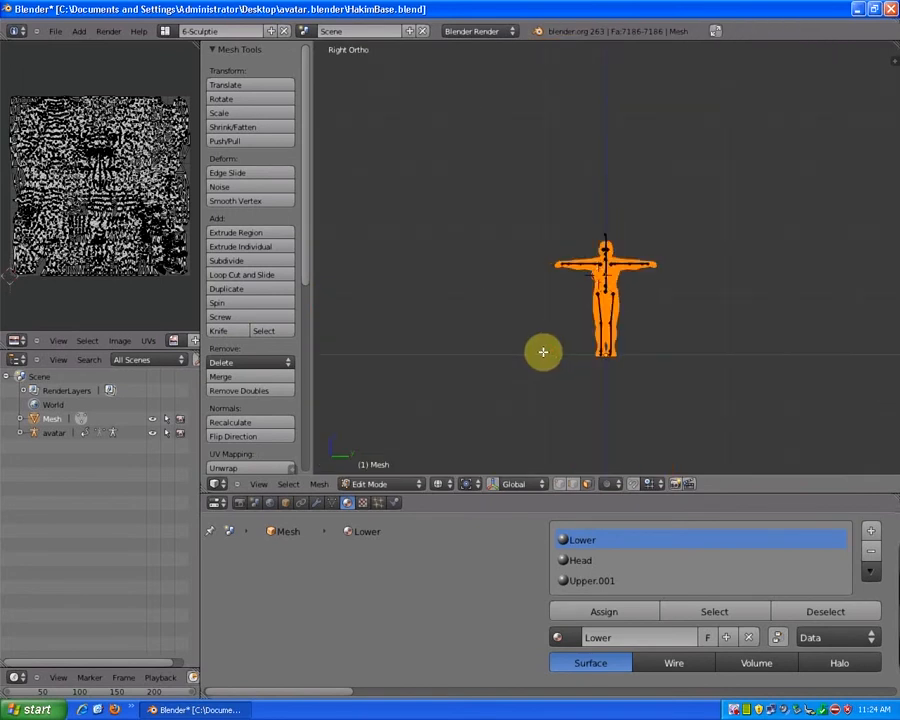
left_click(376, 485)
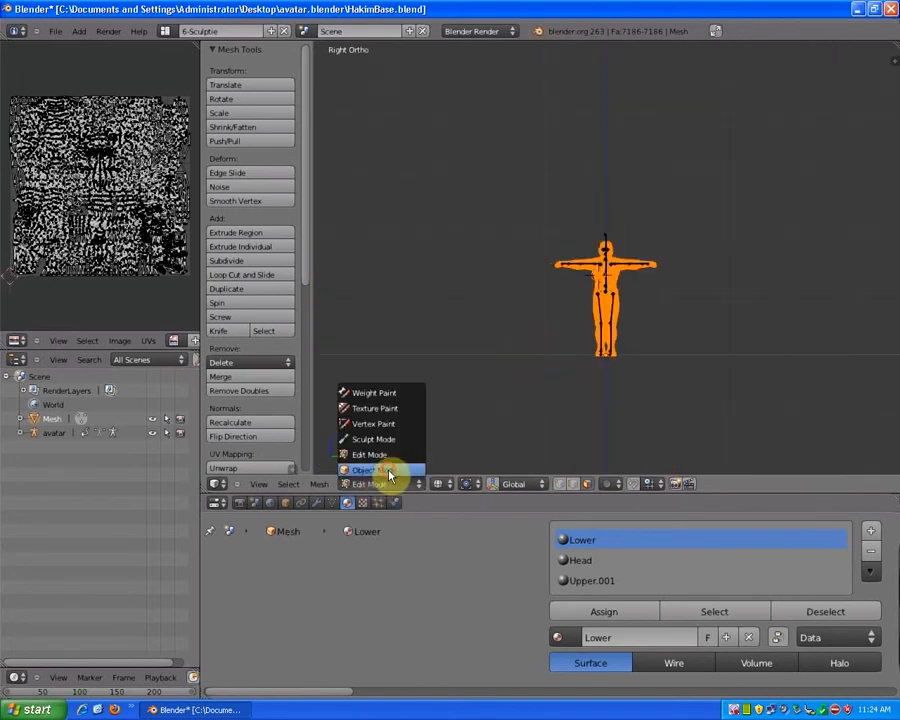
left_click(389, 471)
Step: Select the joined mesh plus the armature, with the armature active, and apply the rotation and scale of both
scroll(585, 358, "up", 4)
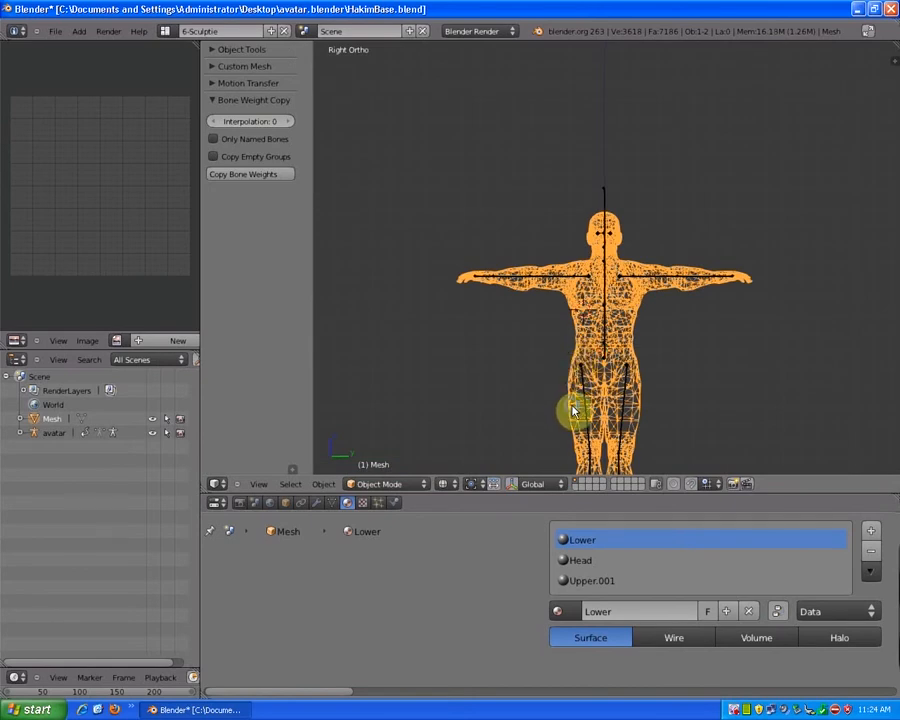
key("a")
key("z")
key("z")
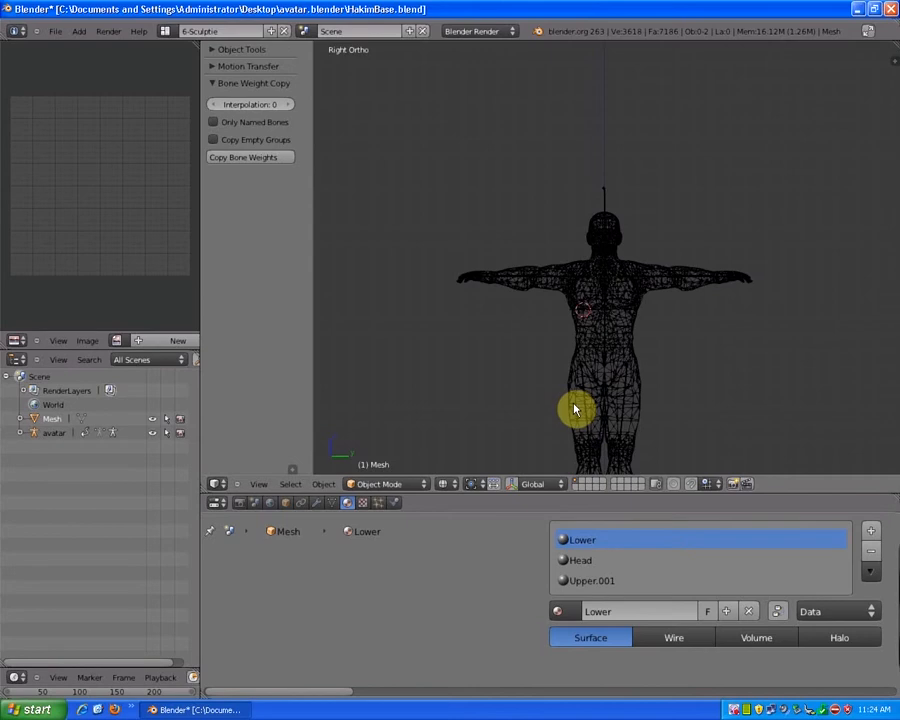
right_click(575, 409)
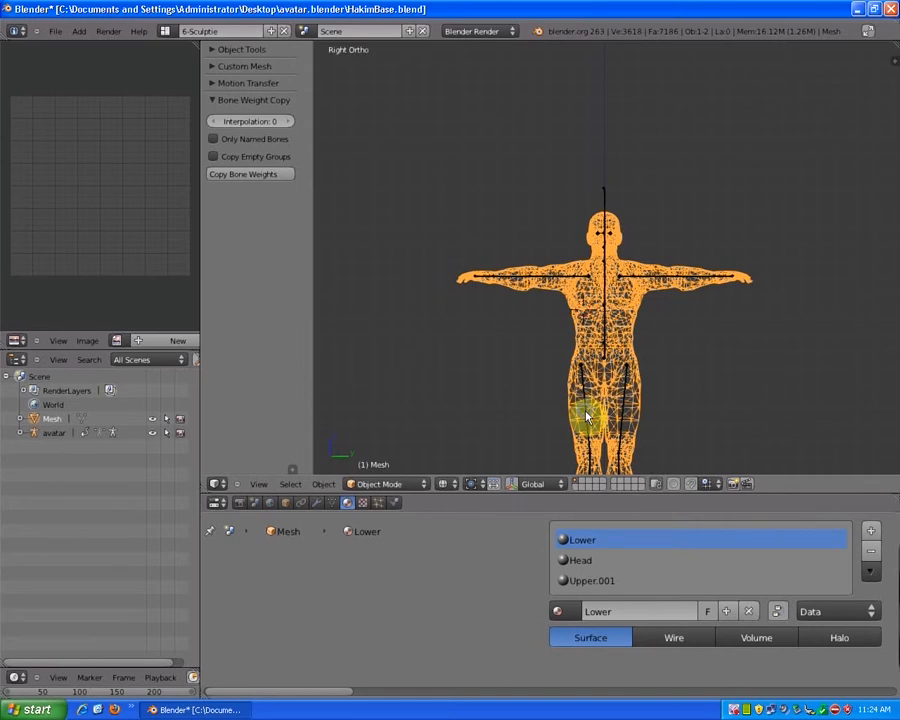
right_click(586, 417, "shift")
scroll(586, 415, "down", 2)
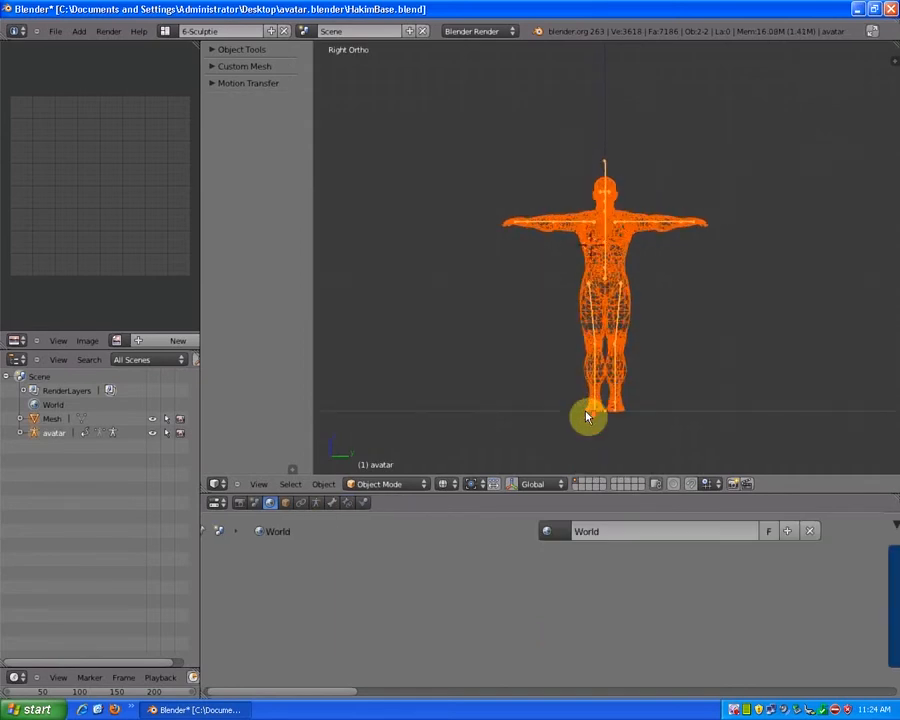
left_click(324, 485)
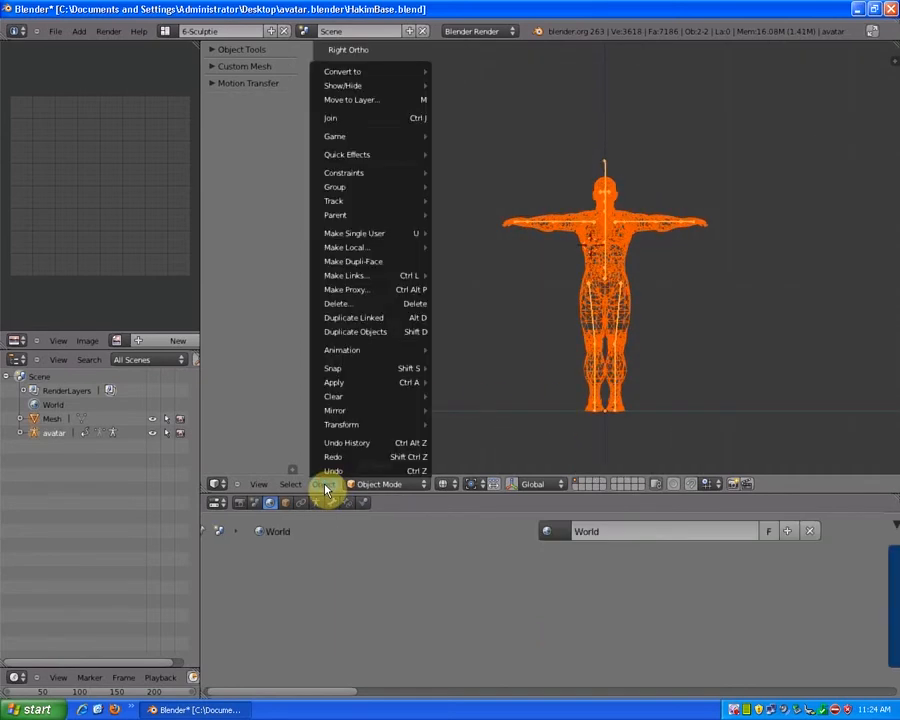
mouse_move(351, 384)
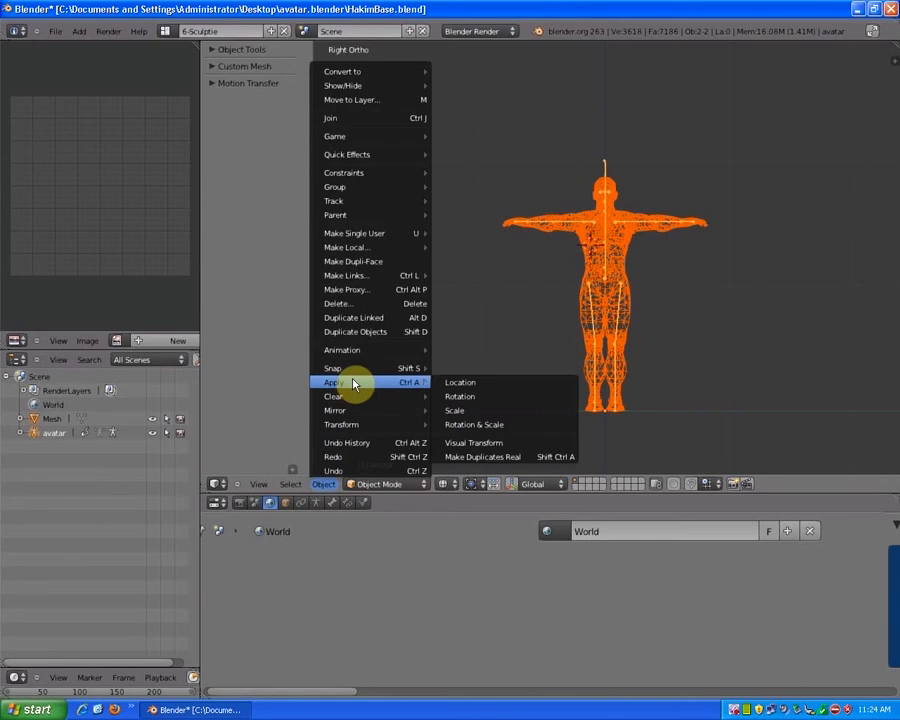
left_click(482, 426)
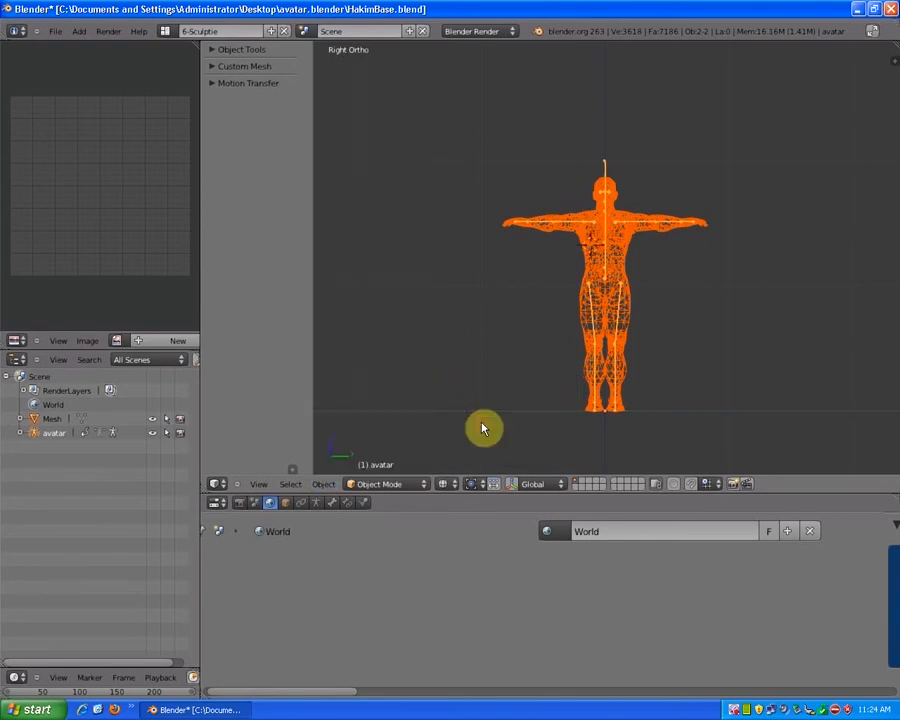
Step: Parent the joined mesh to the armature using Armature Deform with Automatic Weights
left_click(315, 485)
mouse_move(432, 215)
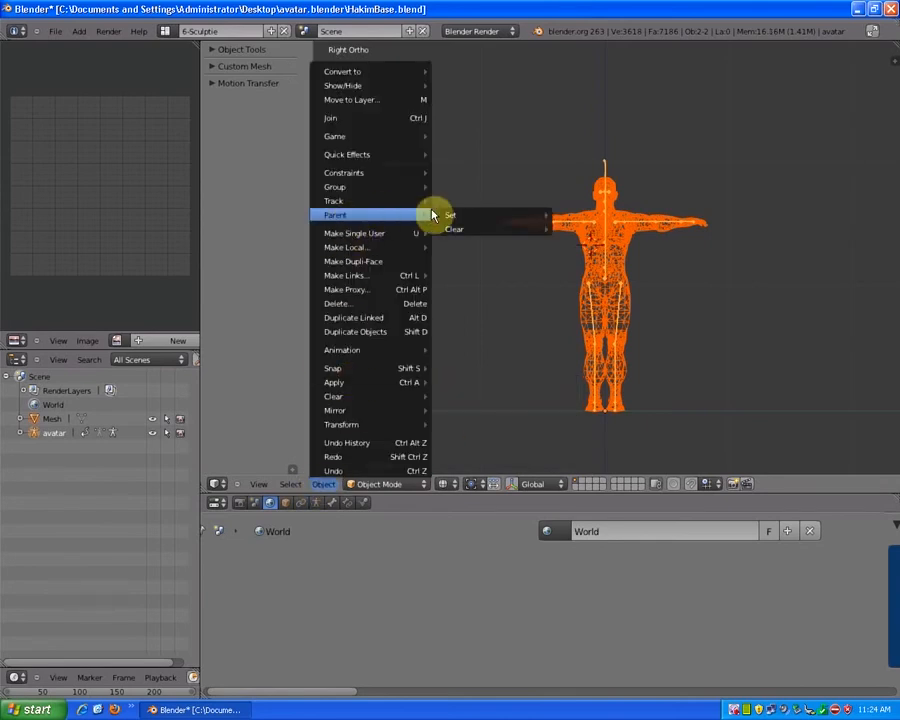
mouse_move(516, 217)
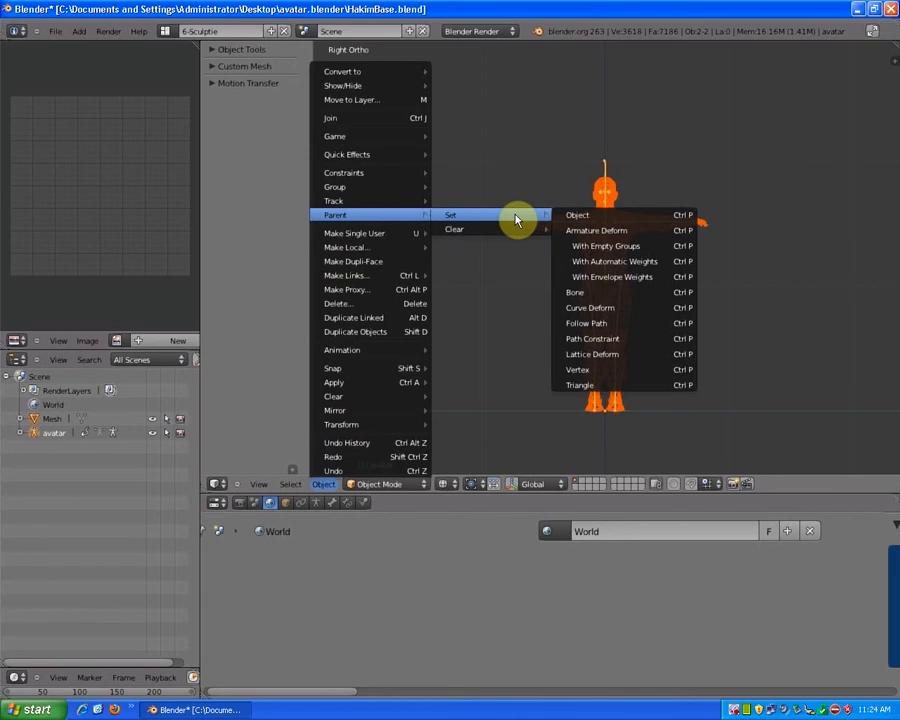
left_click(649, 263)
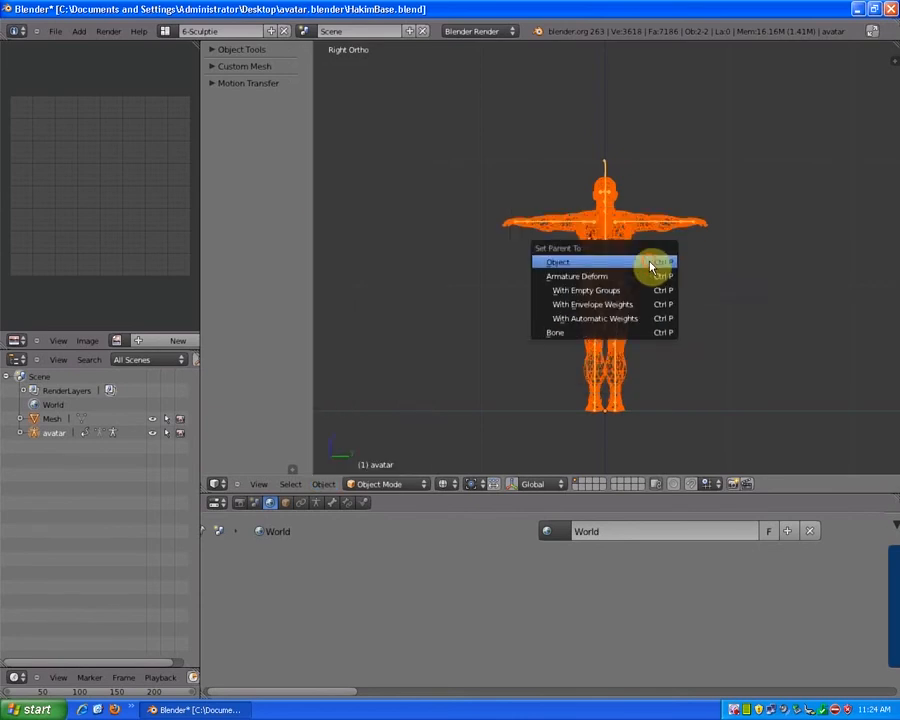
left_click(601, 320)
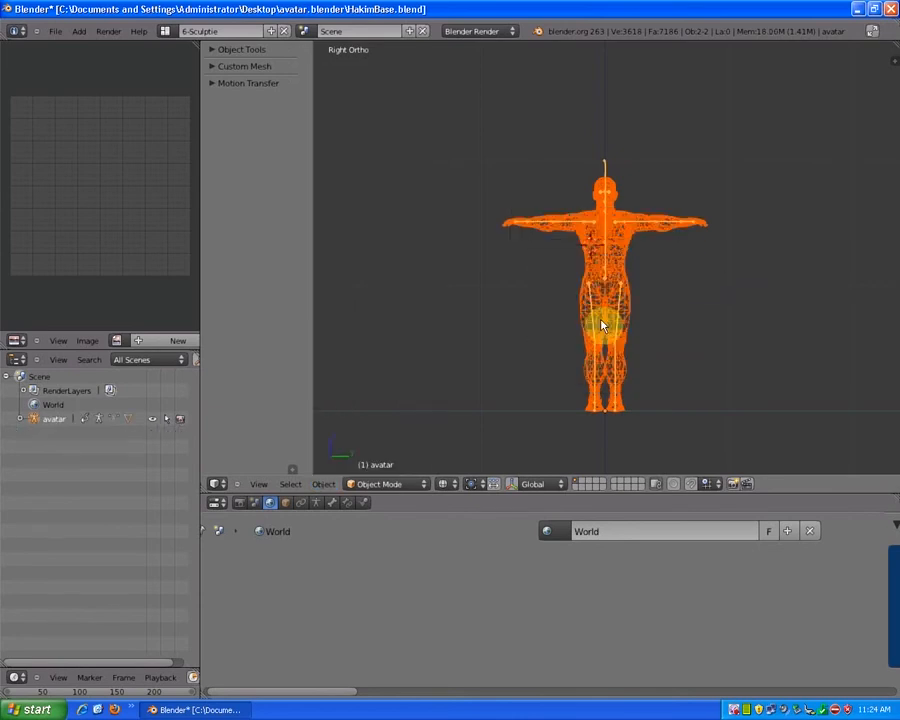
Step: Switch the 3D view from wireframe to solid shading and inspect the rigged avatar
scroll(590, 322, "up", 3)
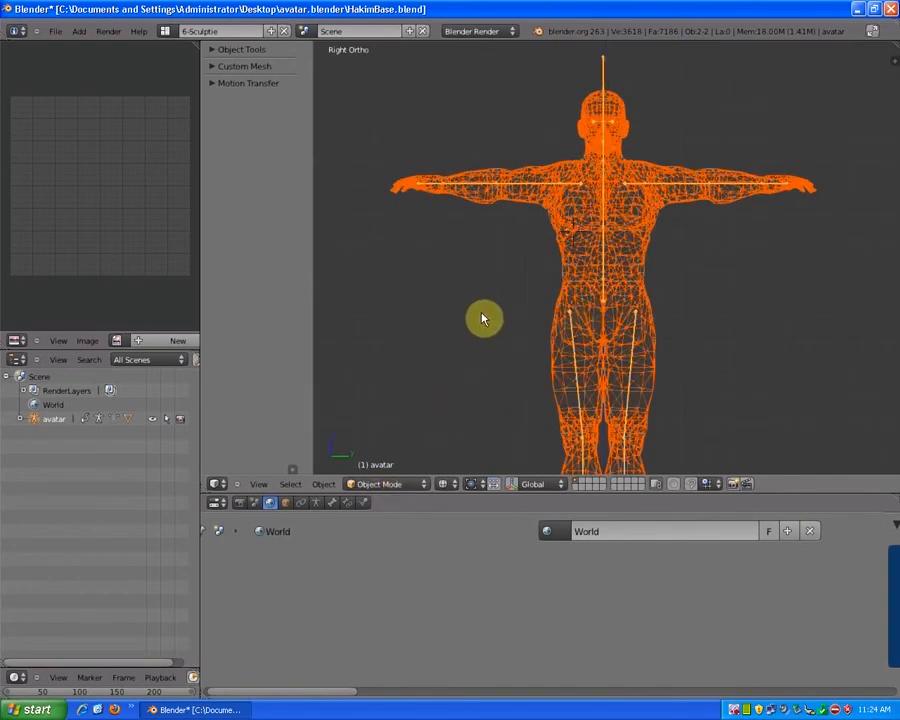
key("z")
scroll(476, 300, "down", 4)
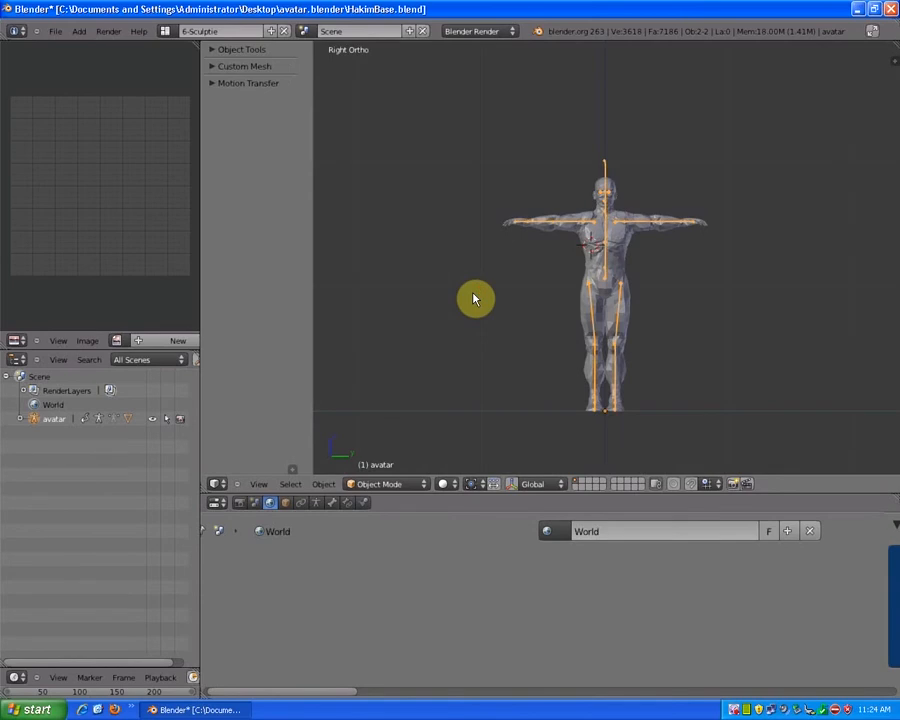
scroll(474, 298, "up", 3)
scroll(474, 298, "down", 3)
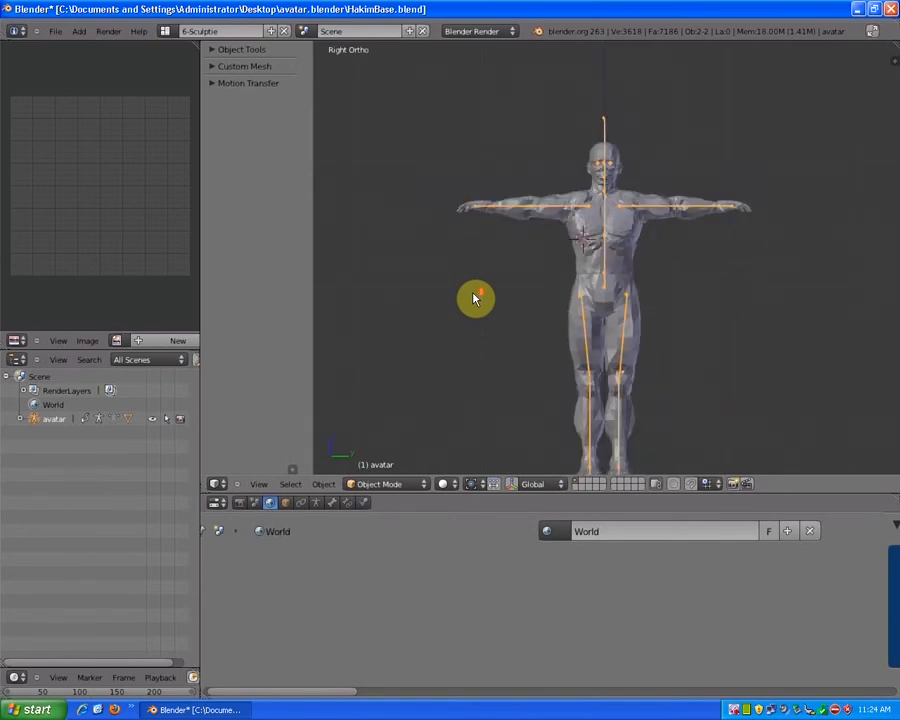
Step: Select the avatar's armature alone and switch it to Pose Mode
right_click(593, 316)
right_click(591, 316)
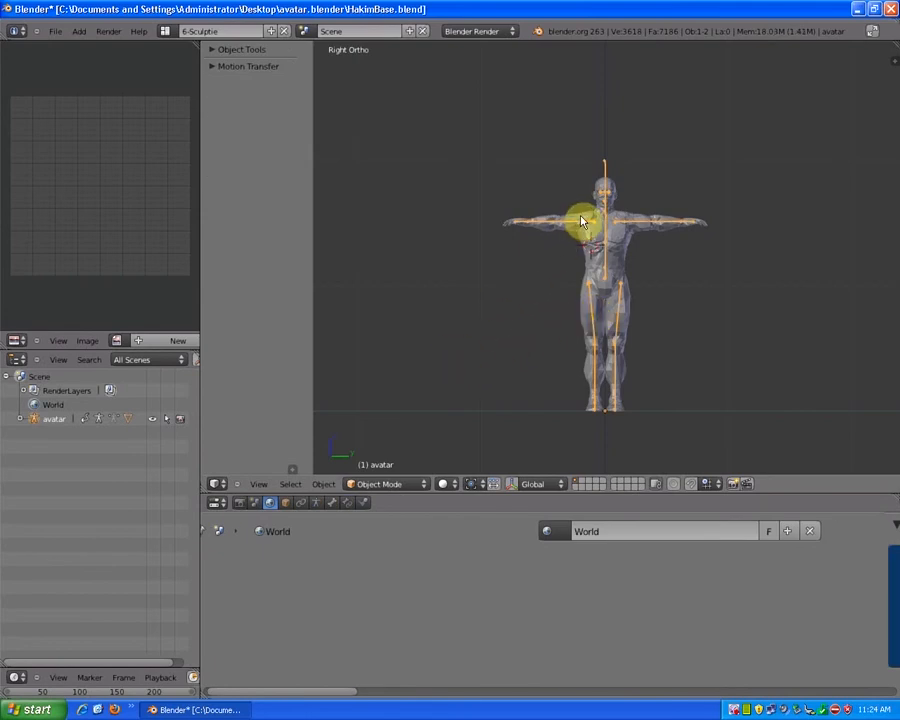
scroll(582, 221, "up", 5)
scroll(588, 132, "down", 5)
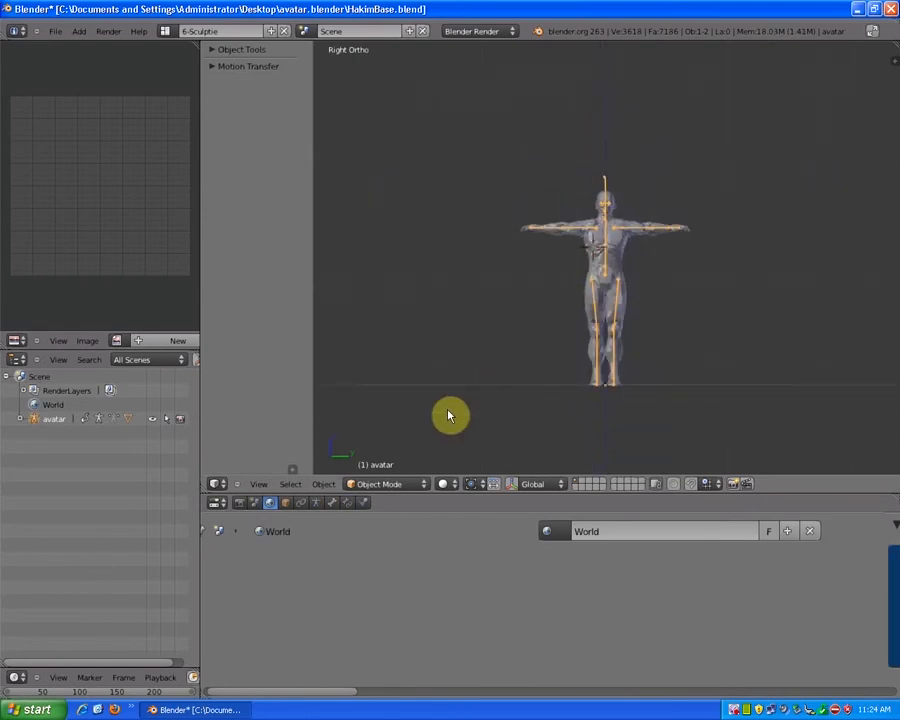
left_click(380, 484)
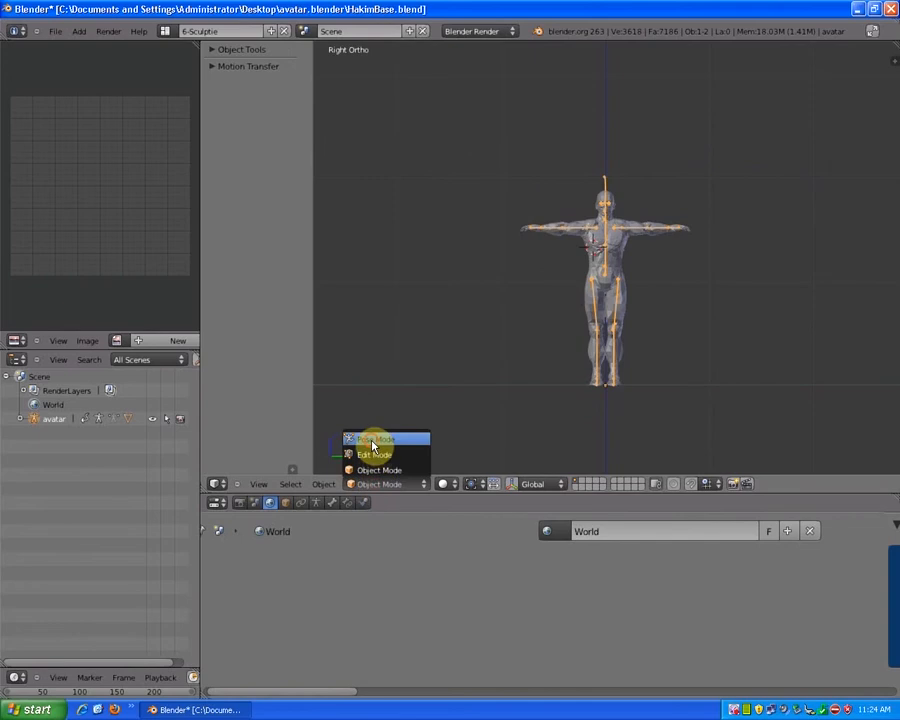
left_click(374, 440)
Step: Test the leg deformation by trial-rotating the right hip bone and the left hip bone outward, cancelling each rotation
scroll(581, 332, "up", 4)
right_click(575, 372)
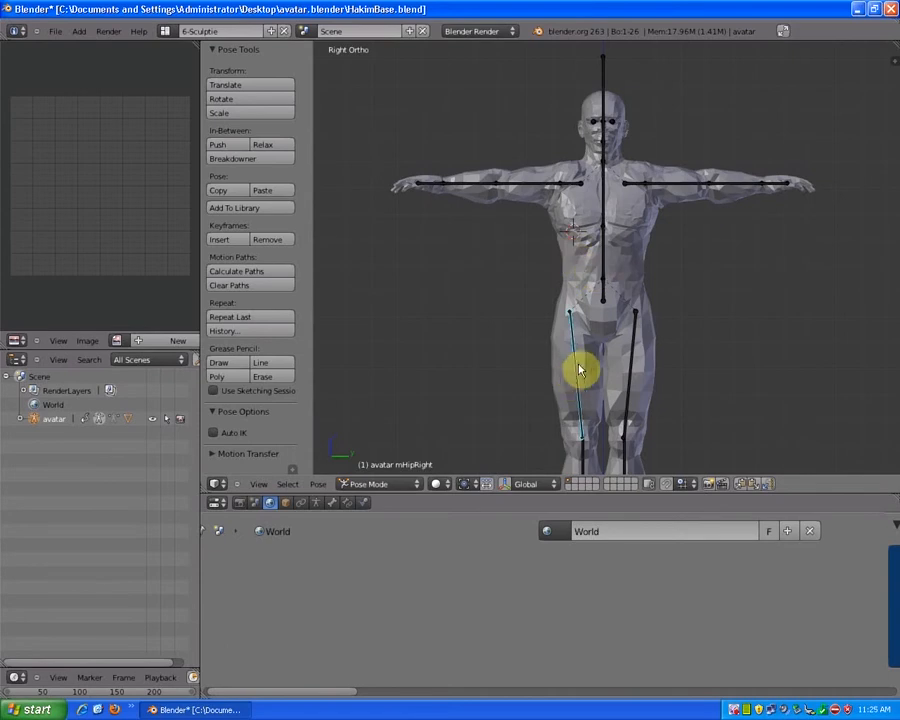
key("r")
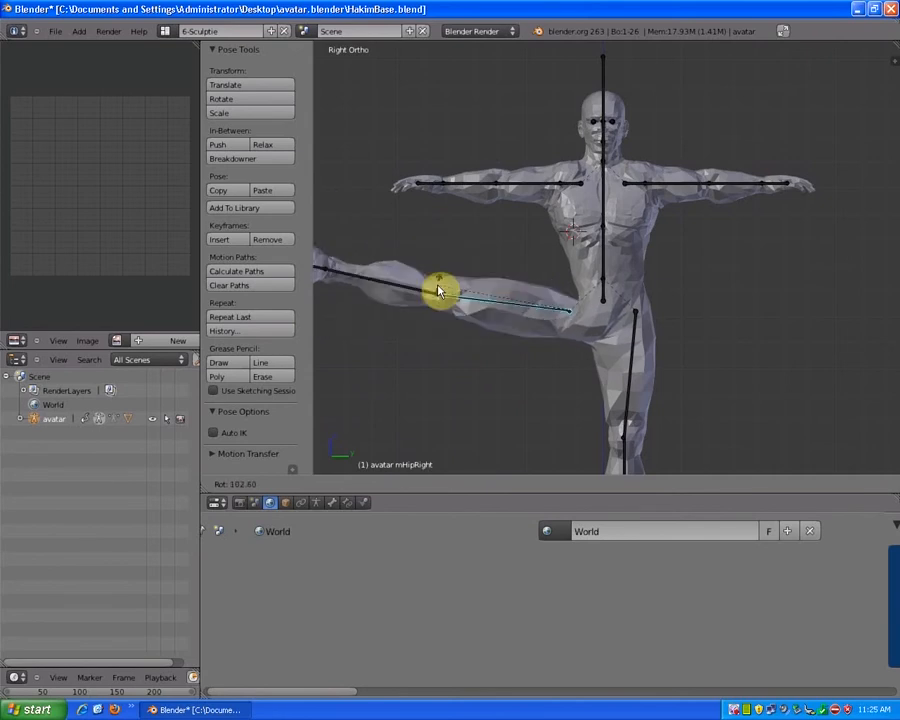
right_click(437, 290)
right_click(632, 377)
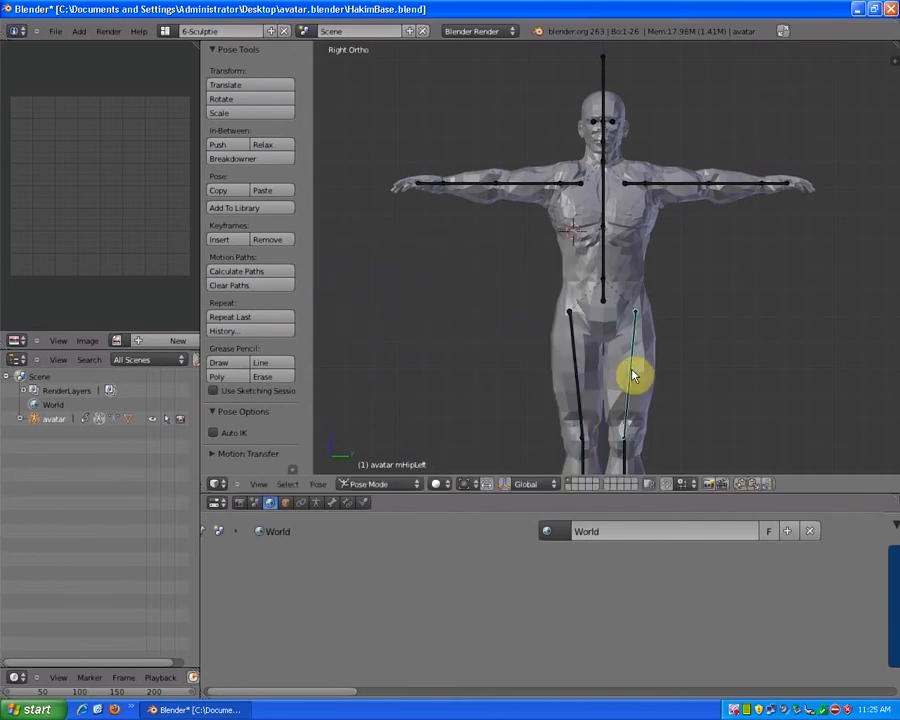
key("r")
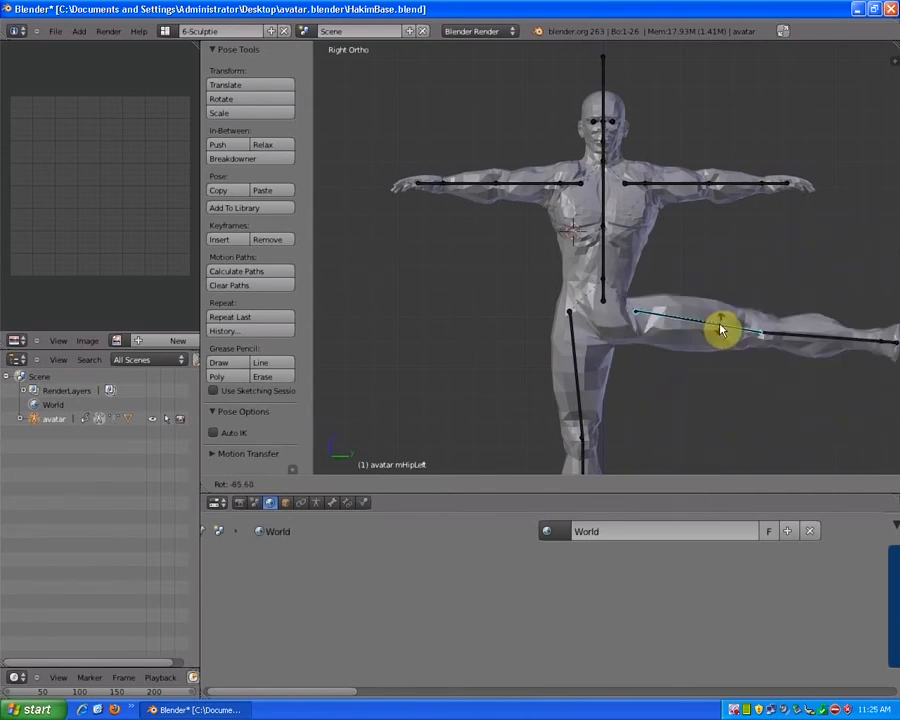
right_click(656, 356)
Step: Test the upper-body deformation with a trackball rotation of the torso bone and a sideways rotation of the chest bone, cancelling both
right_click(605, 255)
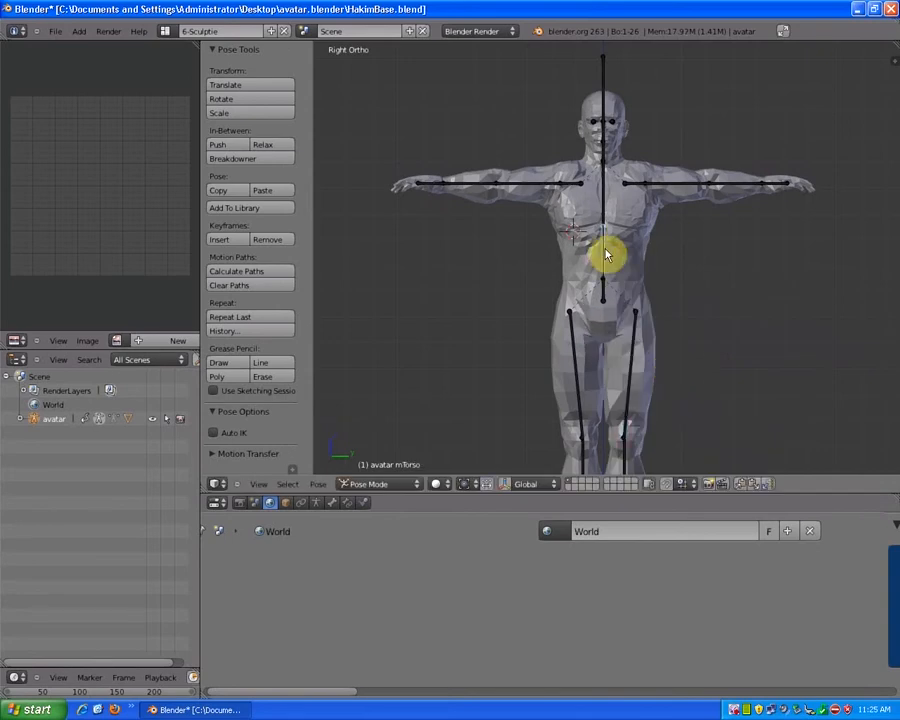
key("r")
key("r")
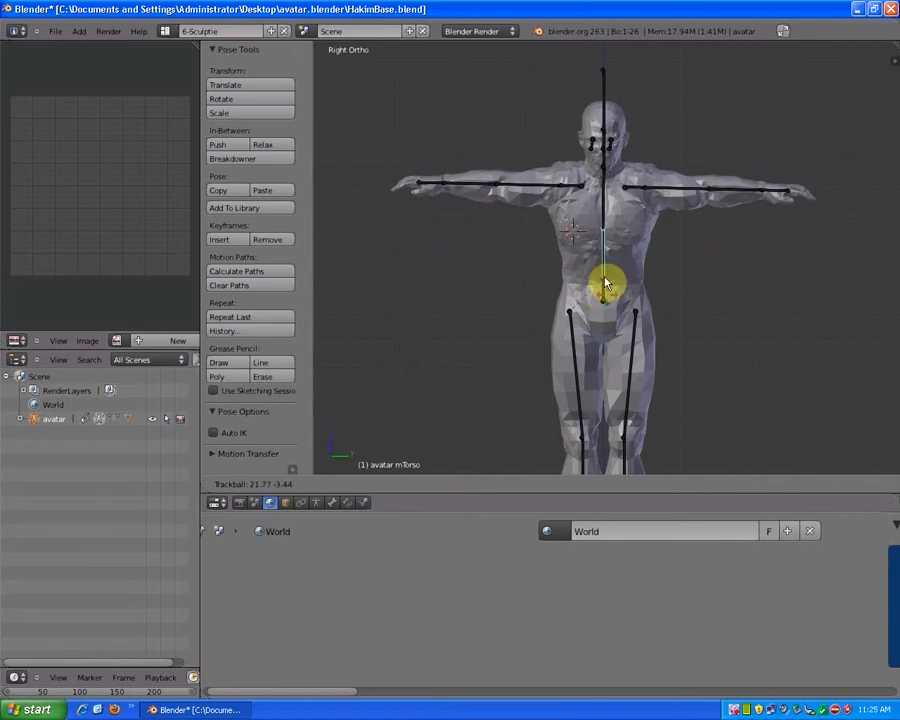
right_click(603, 231)
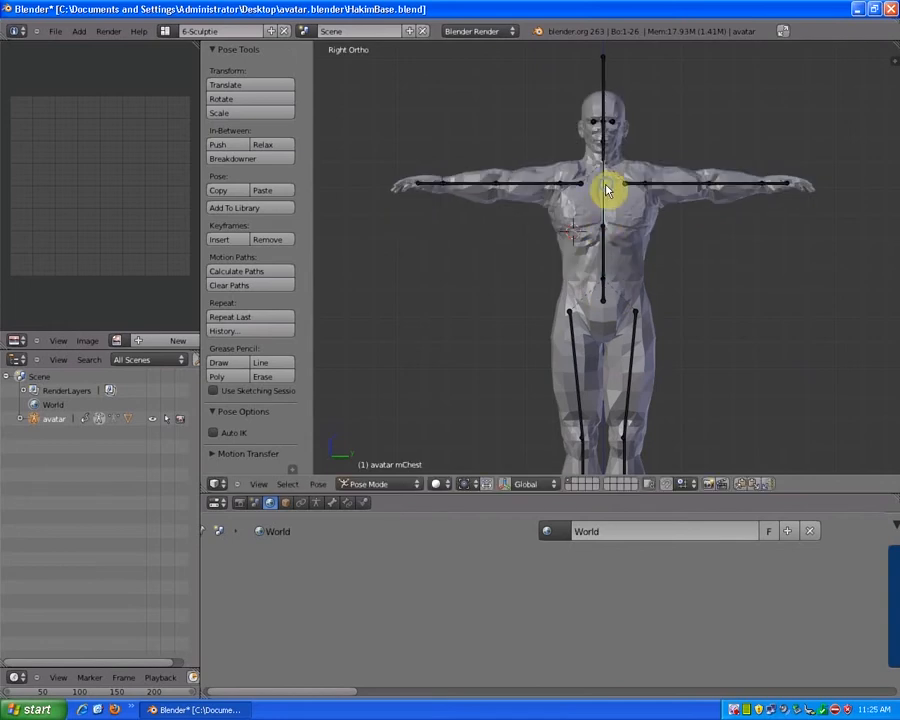
key("r")
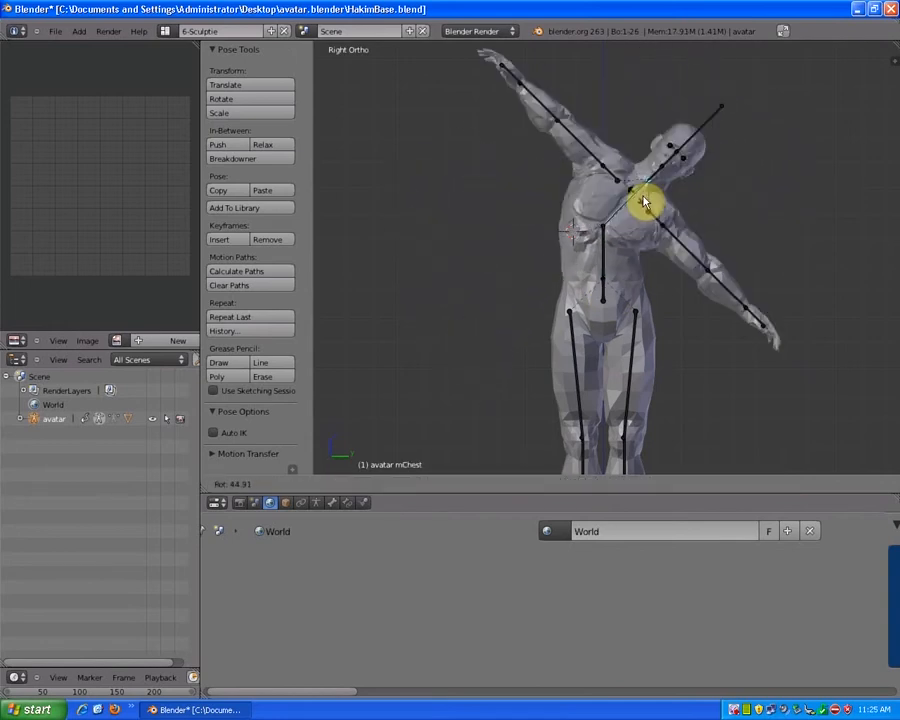
right_click(515, 204)
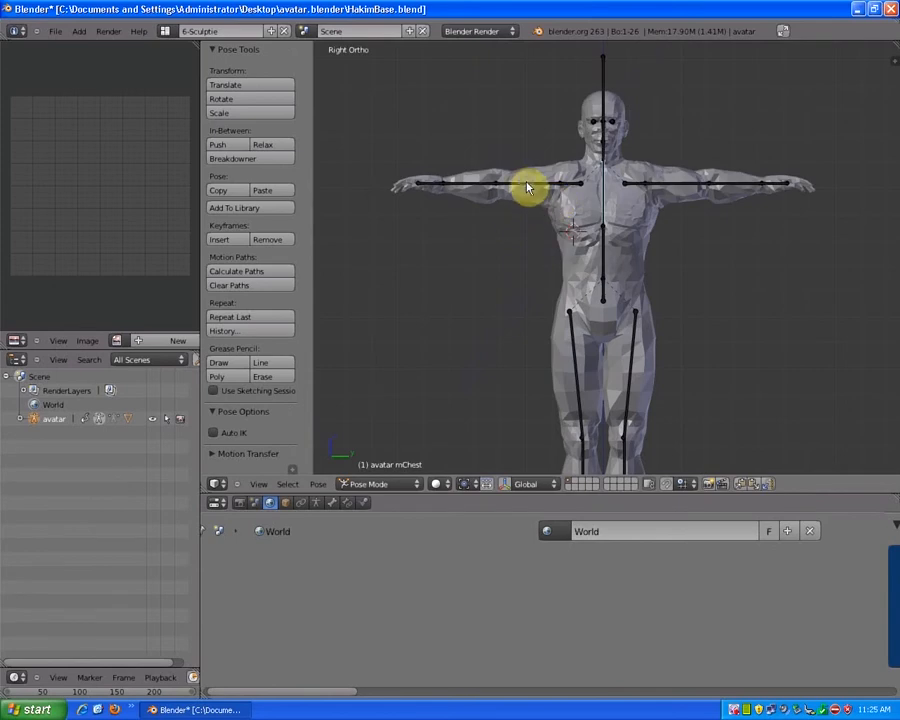
Step: Test the arm deformation by trial-rotating the right and left shoulder bones, cancelling each rotation
key("r")
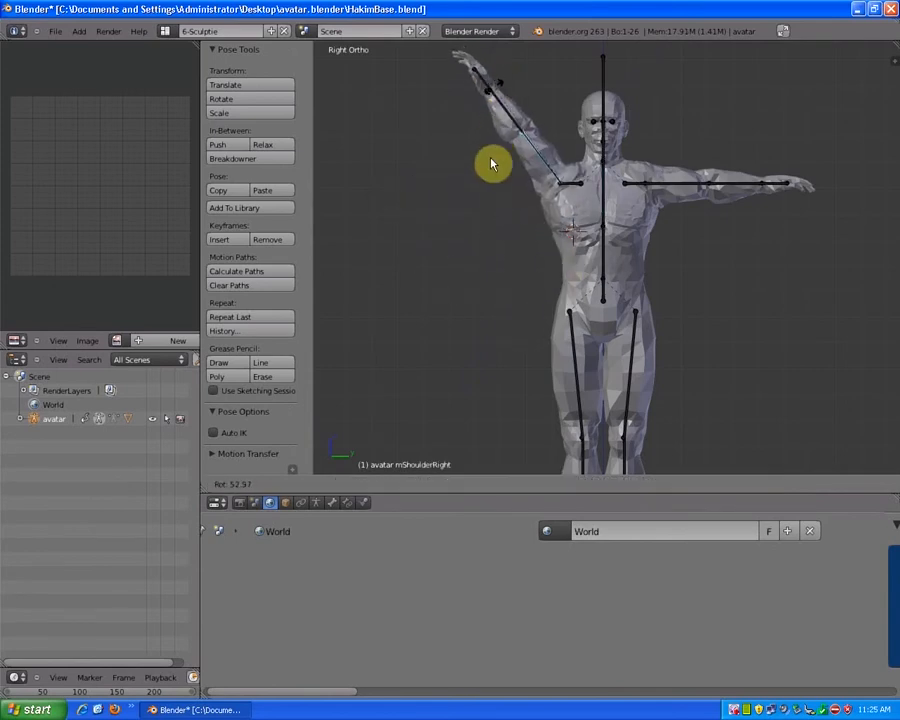
right_click(496, 84)
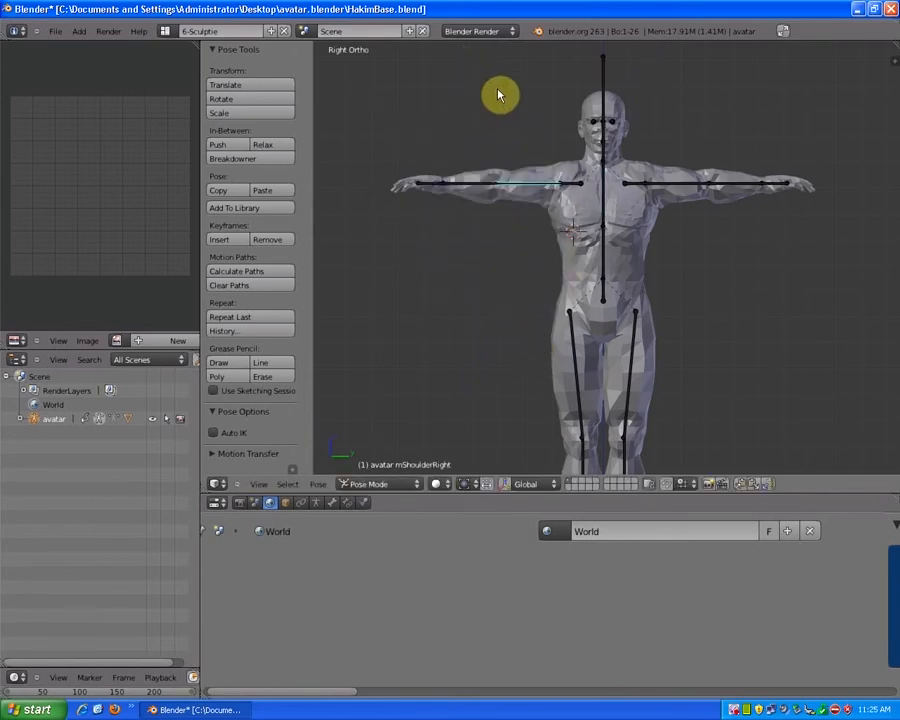
right_click(673, 187)
key("r")
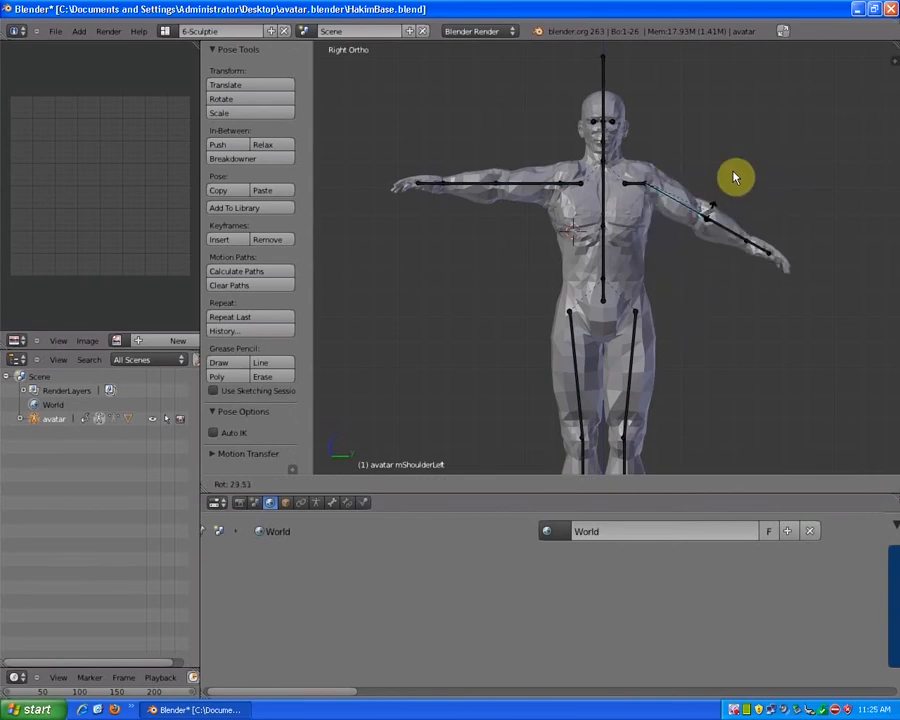
right_click(716, 101)
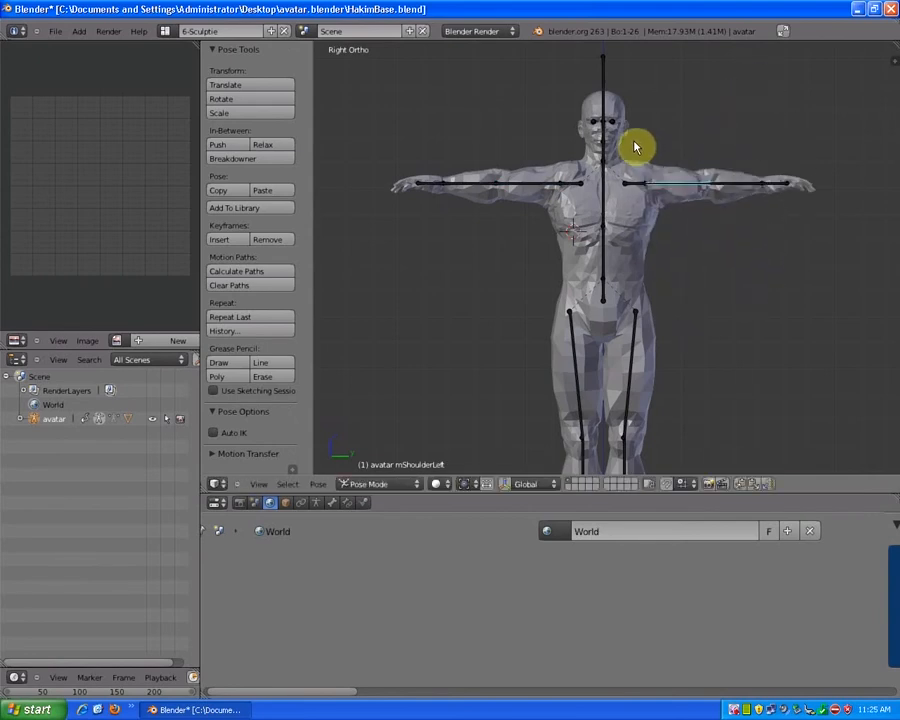
Step: Test the head and neck deformation by trial-rotating the neck bone sideways and cancelling the rotation
scroll(634, 147, "up", 5)
middle_click_drag(585, 121, 597, 372, "shift")
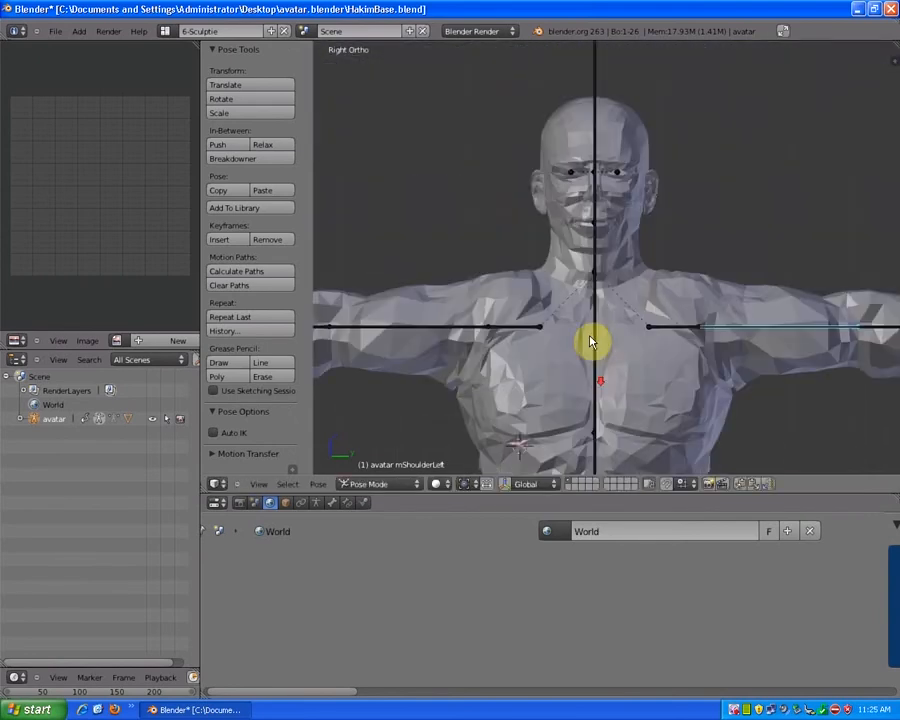
right_click(597, 249)
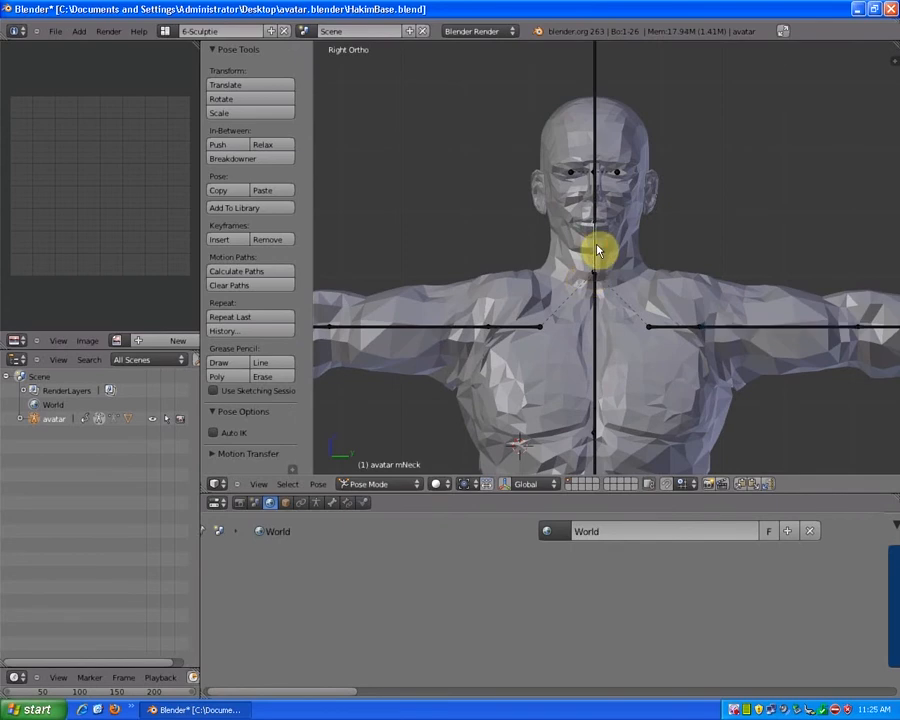
key("r")
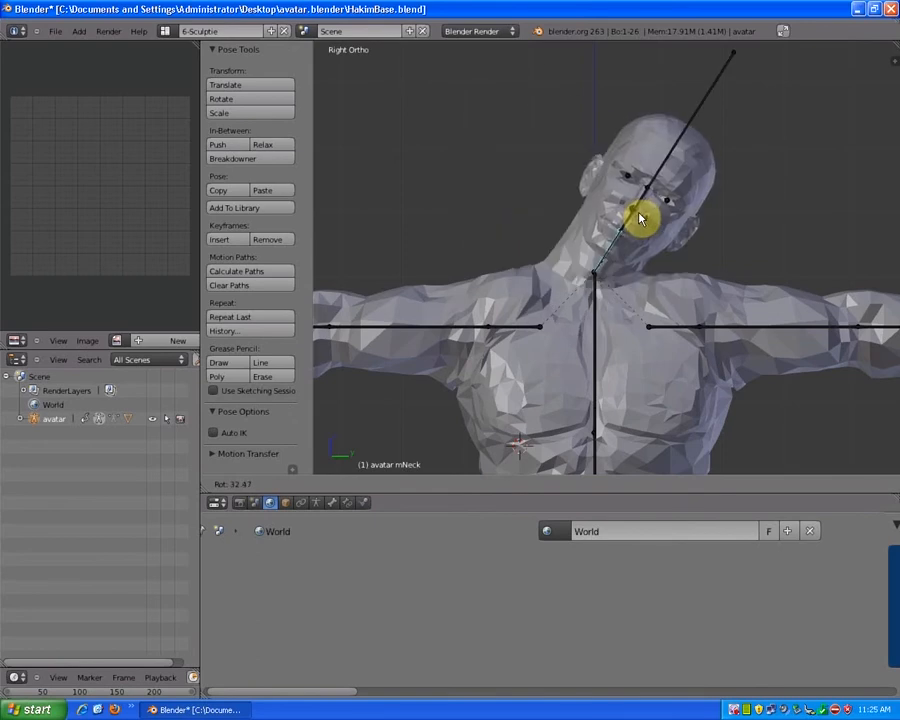
key("Escape")
Step: Select the avatar mesh and apply smooth shading to it
scroll(562, 300, "down", 4)
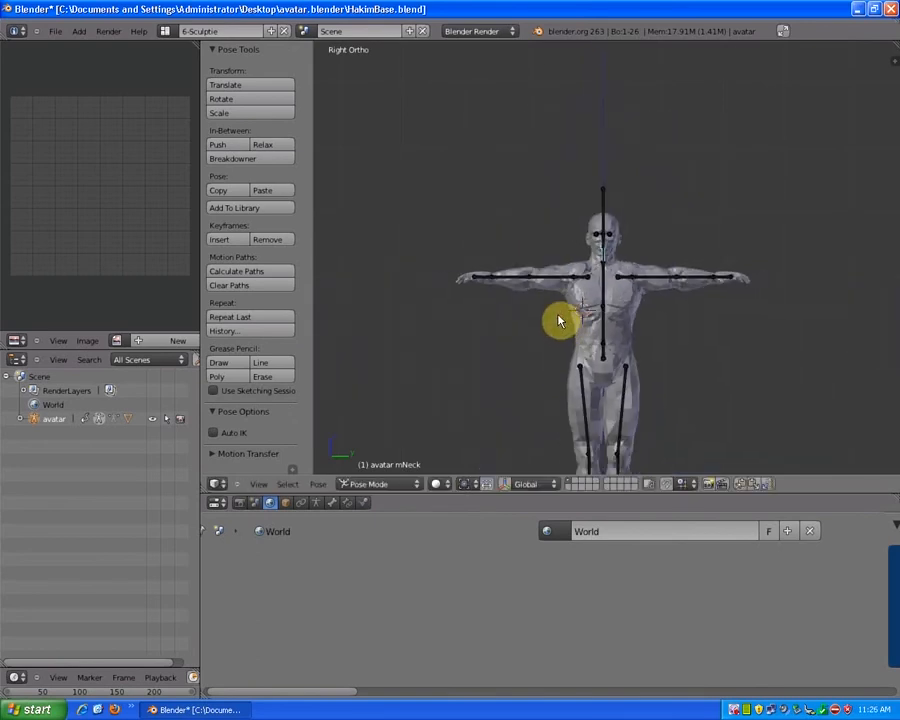
scroll(559, 320, "down", 8)
scroll(552, 316, "up", 8)
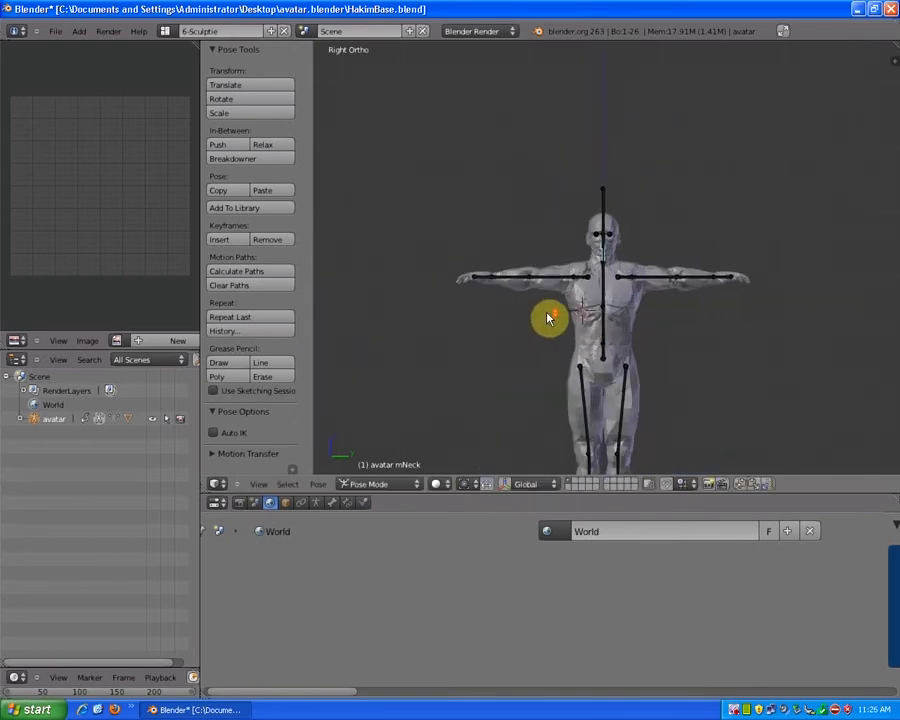
right_click(588, 341)
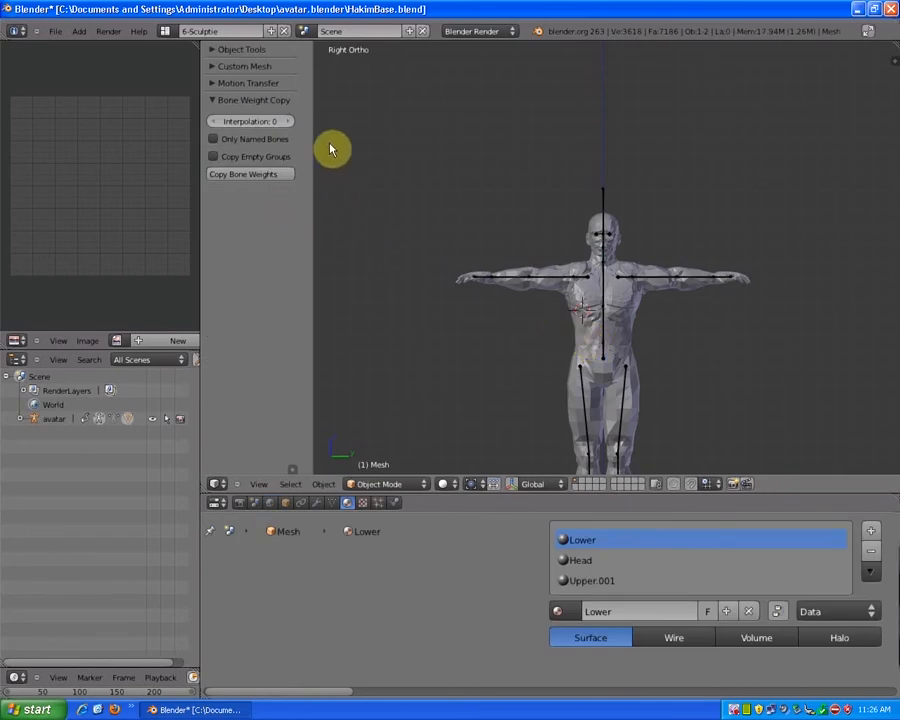
key("t")
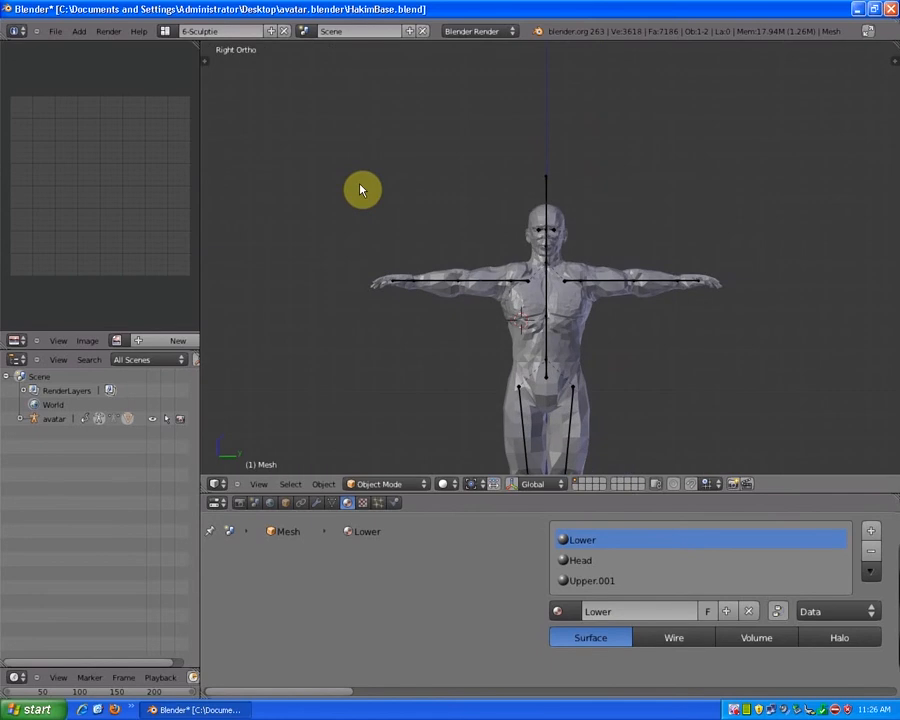
key("t")
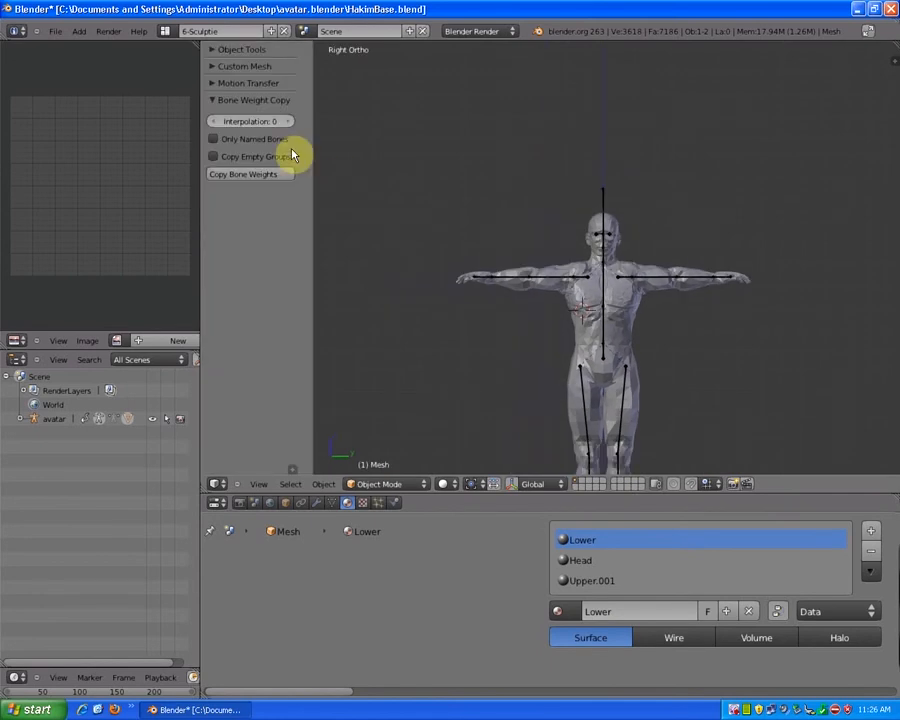
left_click(213, 50)
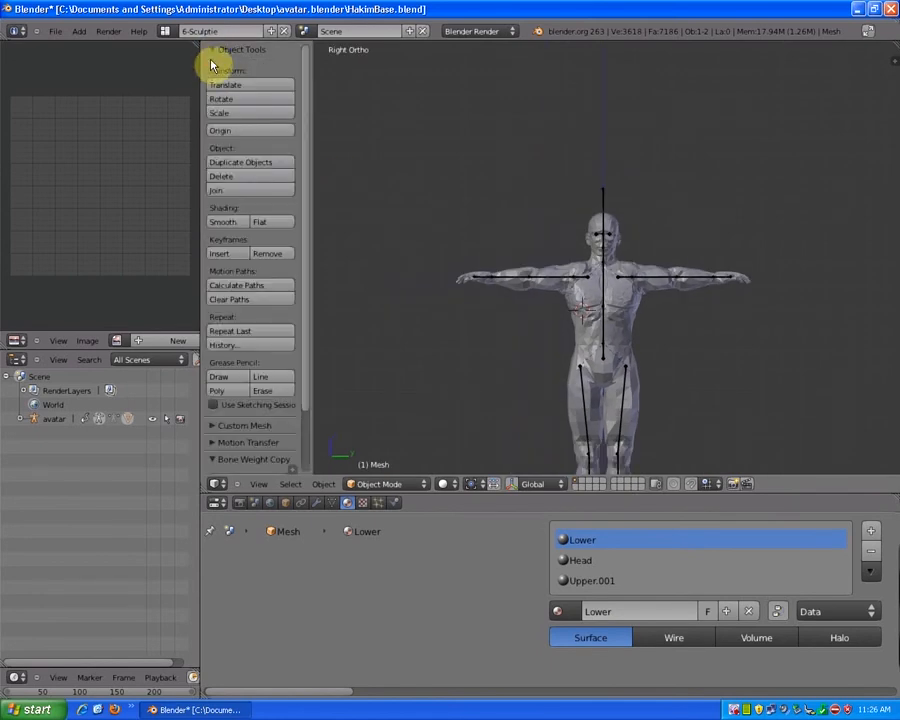
left_click(224, 224)
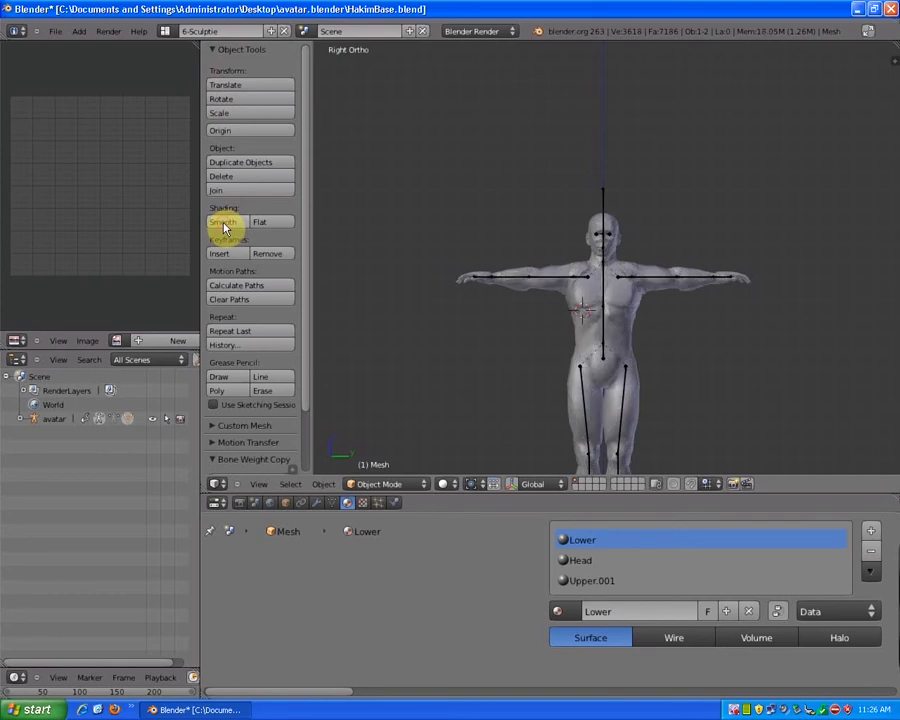
Step: Inspect the smoothed avatar and check its deformation with a trial rotation of the right hip bone, cancelling the rotation
scroll(546, 305, "up", 8)
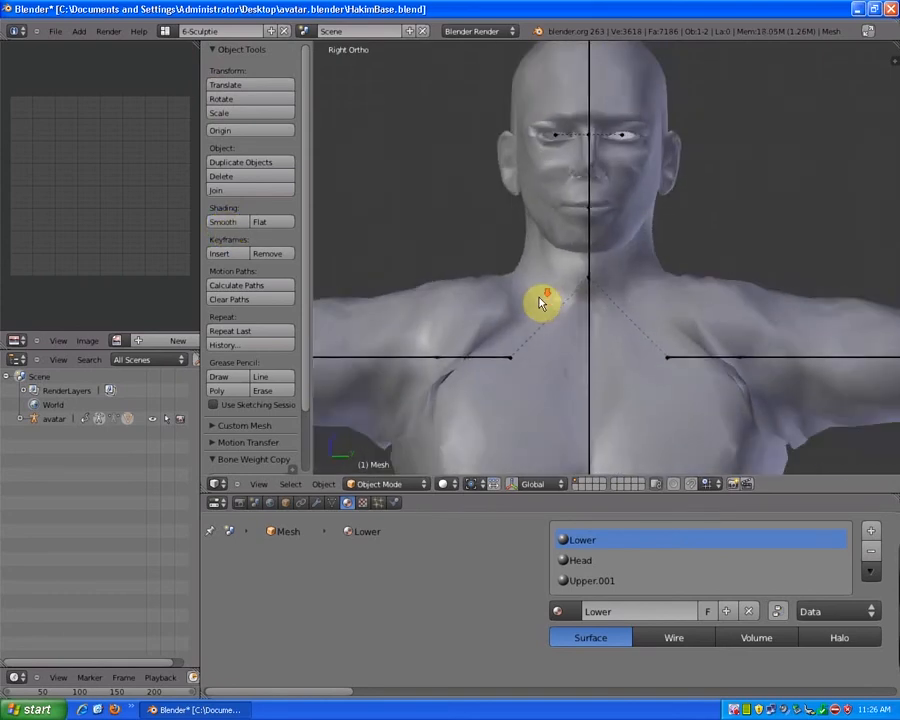
scroll(540, 303, "down", 5)
scroll(540, 303, "down", 4)
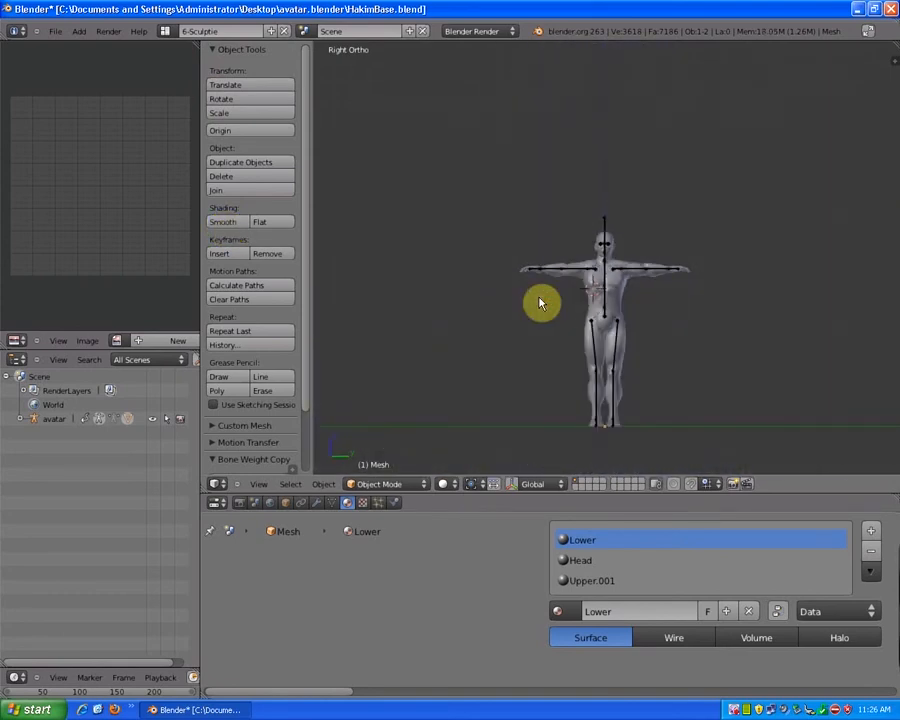
right_click(594, 348)
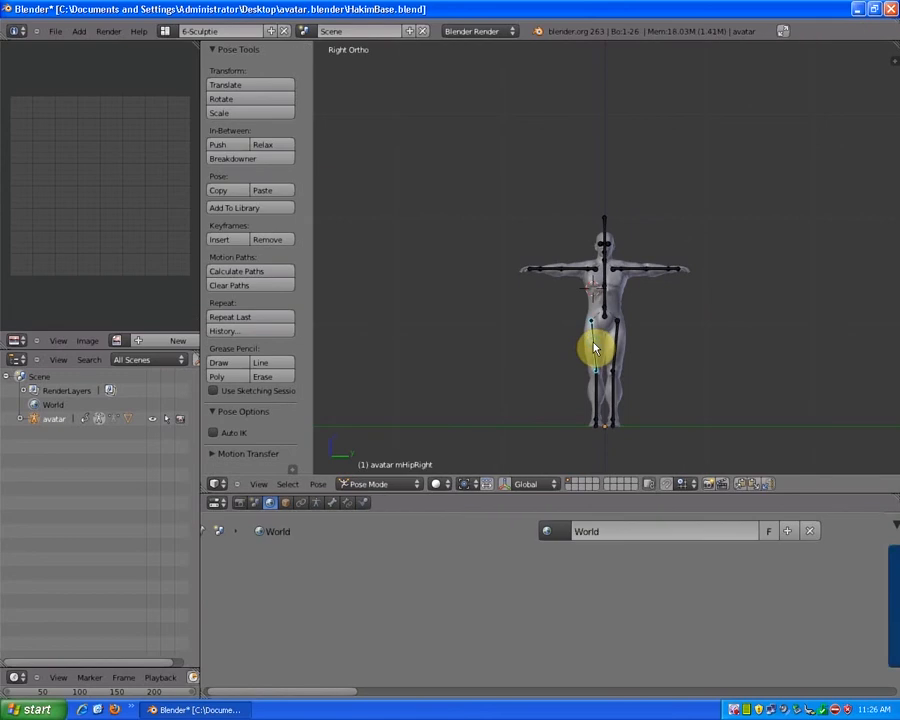
key("r")
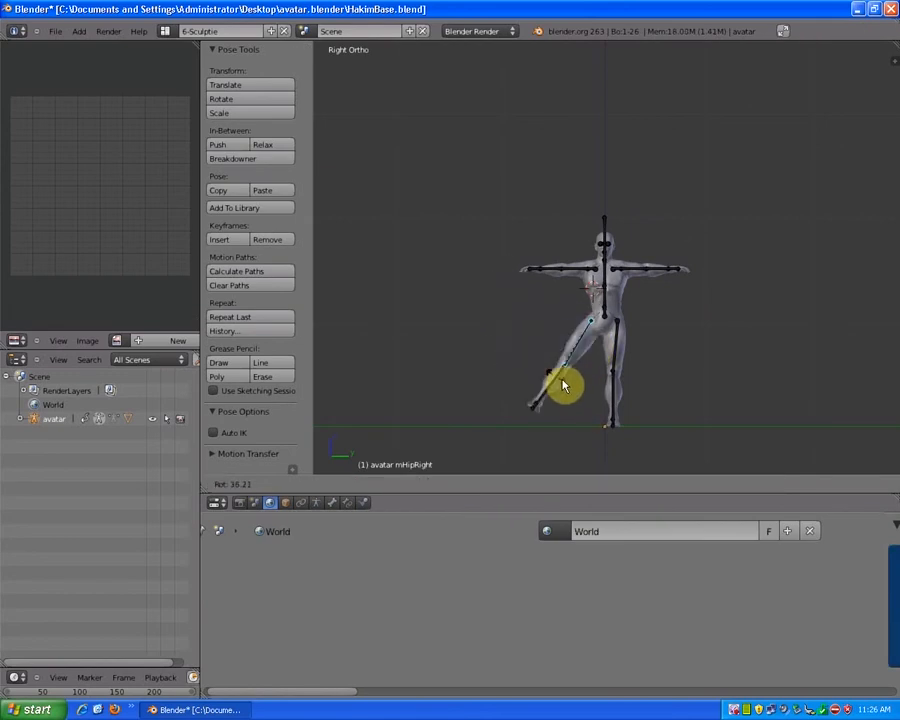
right_click(511, 283)
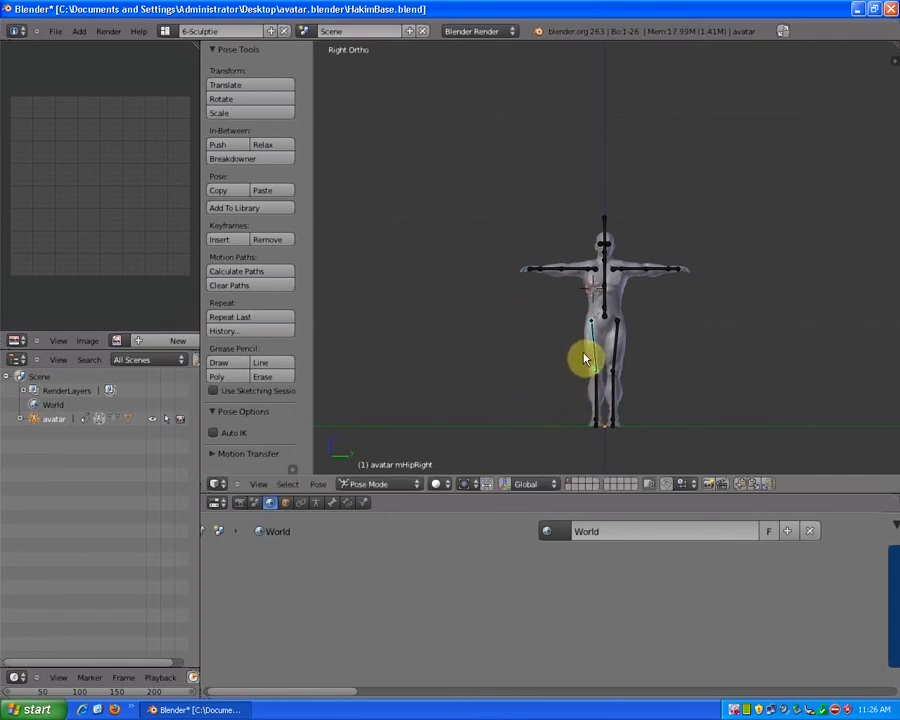
Step: Return the armature to Object Mode, show the scene in wireframe, and select the mesh together with the armature
left_click(378, 486)
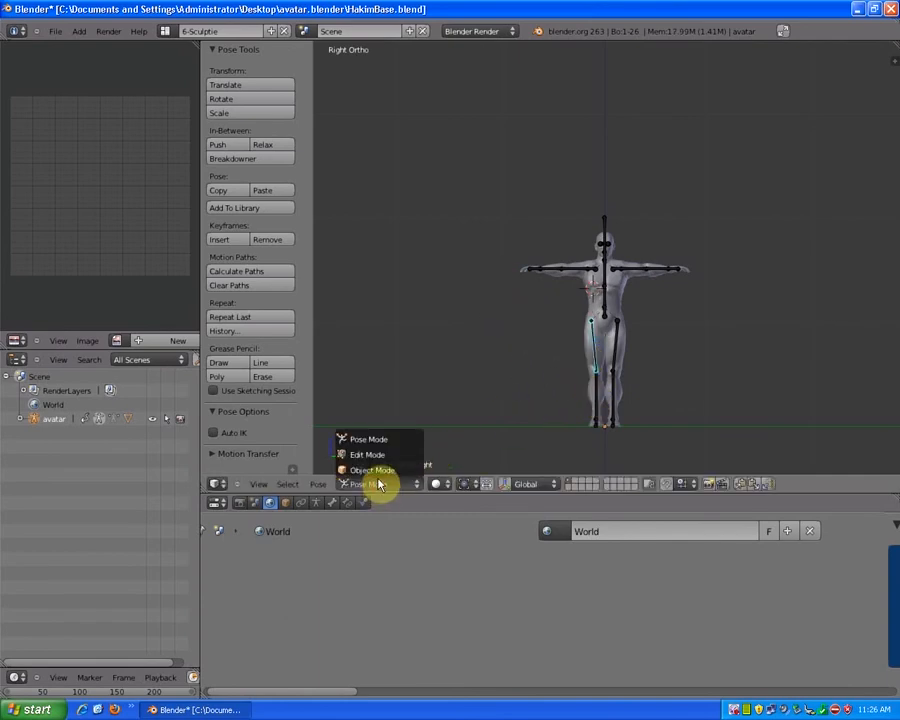
left_click(383, 471)
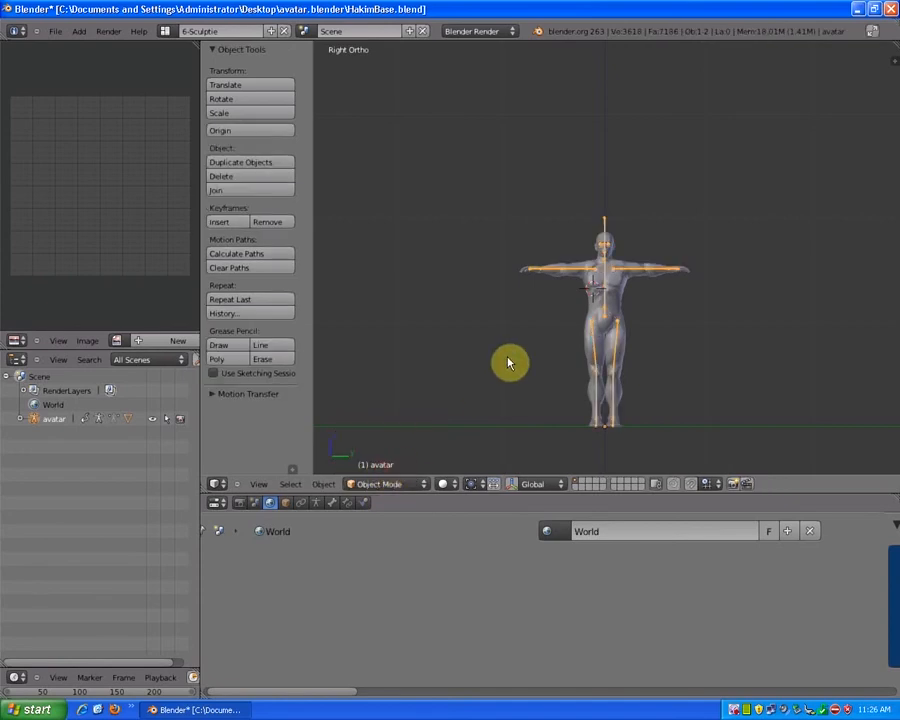
right_click(592, 356)
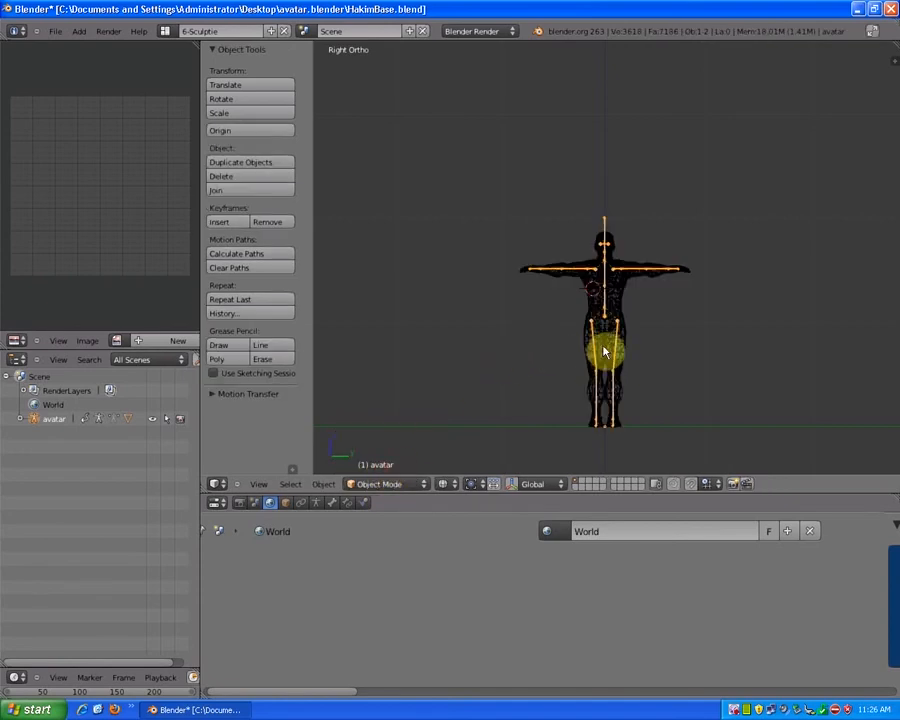
right_click(588, 360)
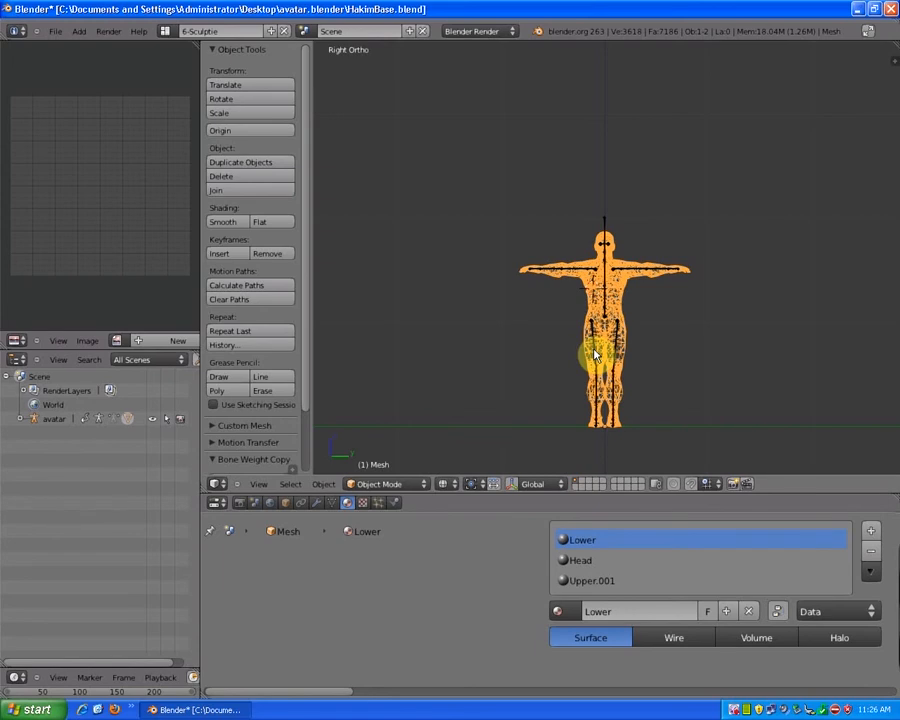
right_click(594, 355, "shift")
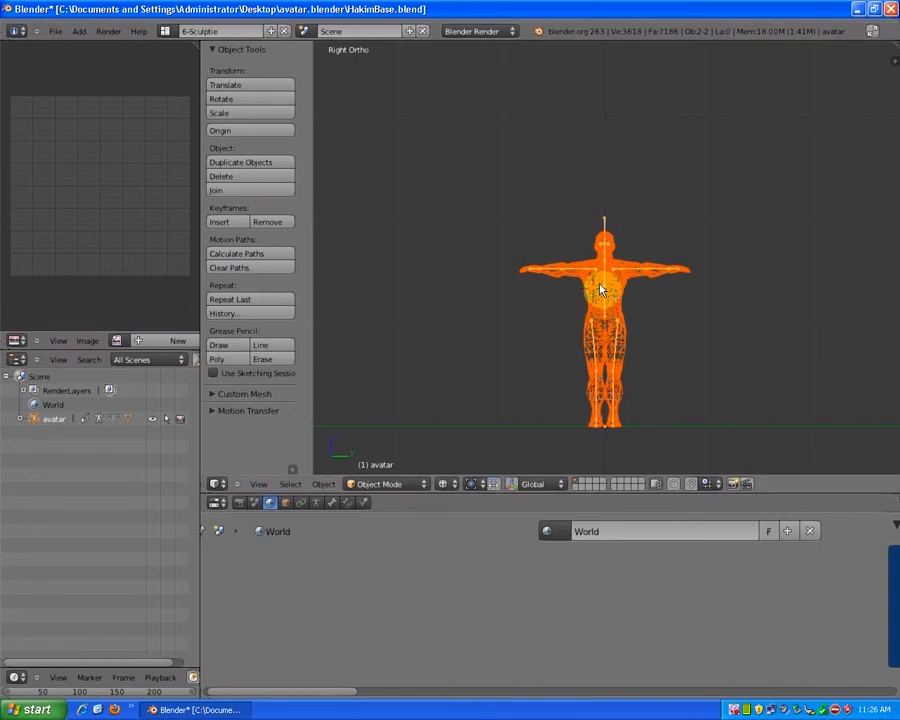
Step: Export the selected mesh and armature as the COLLADA file HakimBase.dae in the avatar.blender folder, with the Second Life option enabled
left_click(55, 31)
mouse_move(96, 260)
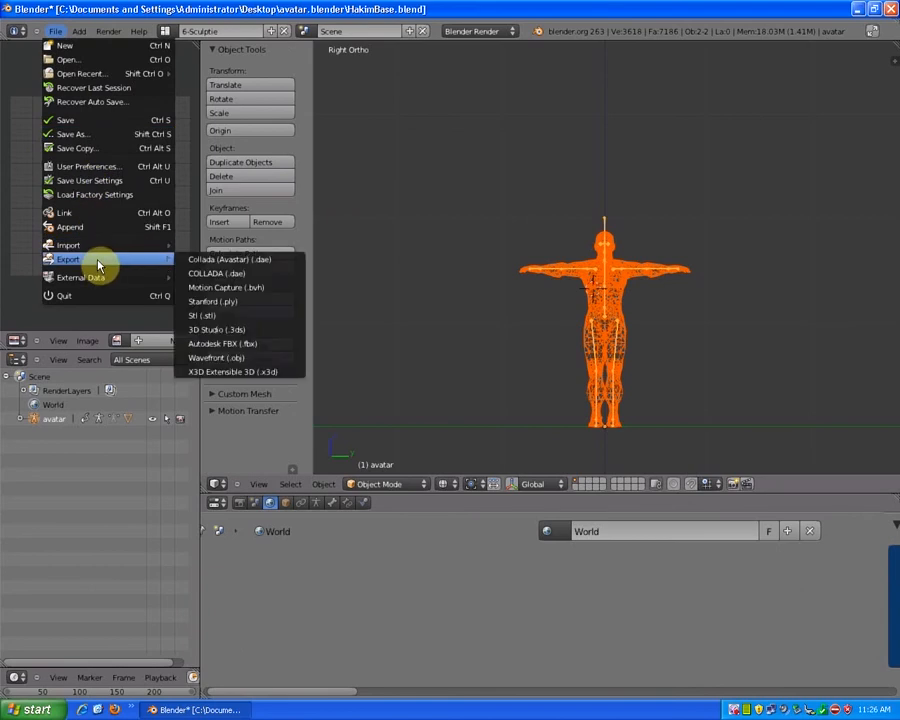
left_click(232, 274)
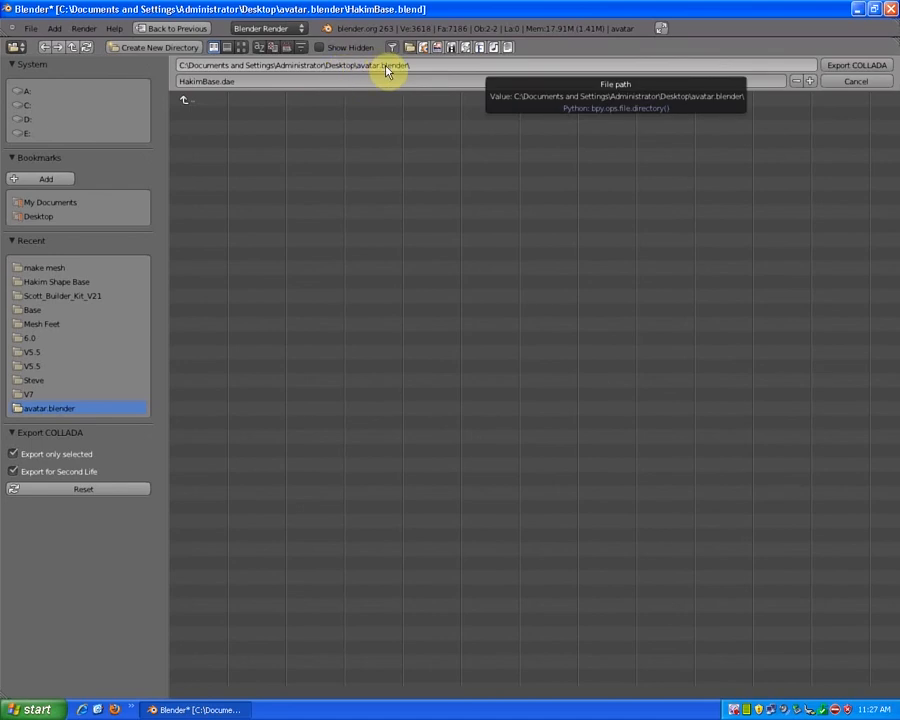
left_click(851, 68)
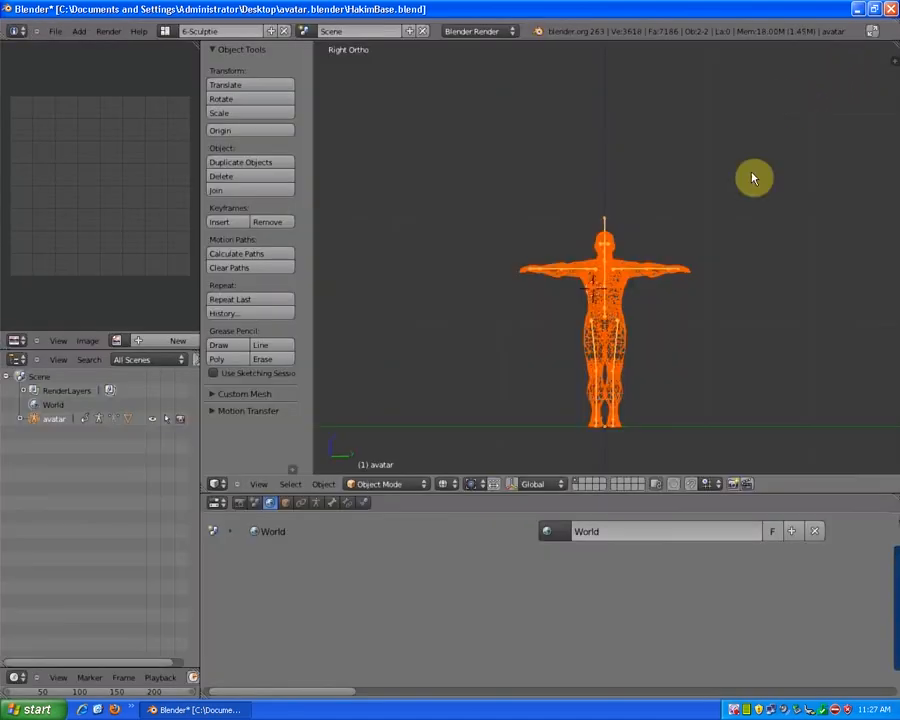